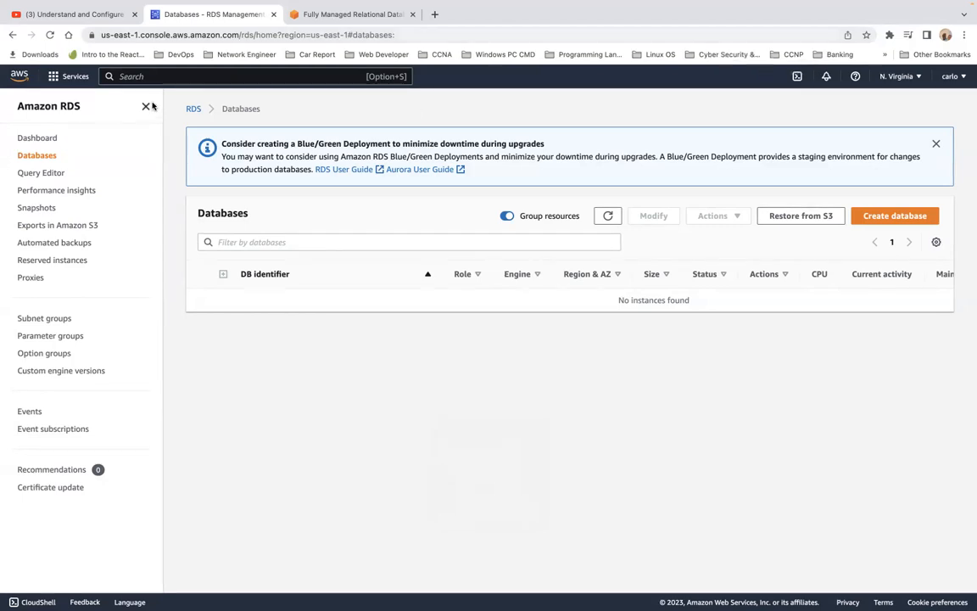
# Search the AWS console for rds, open the RDS service and start creating a database.
pyautogui.click(145, 107)
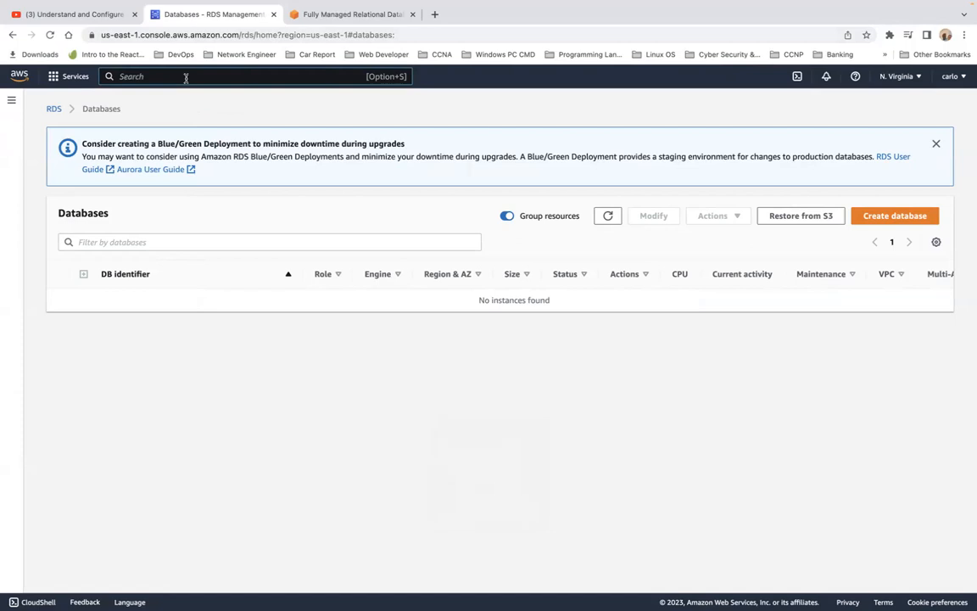
pyautogui.write('rds')
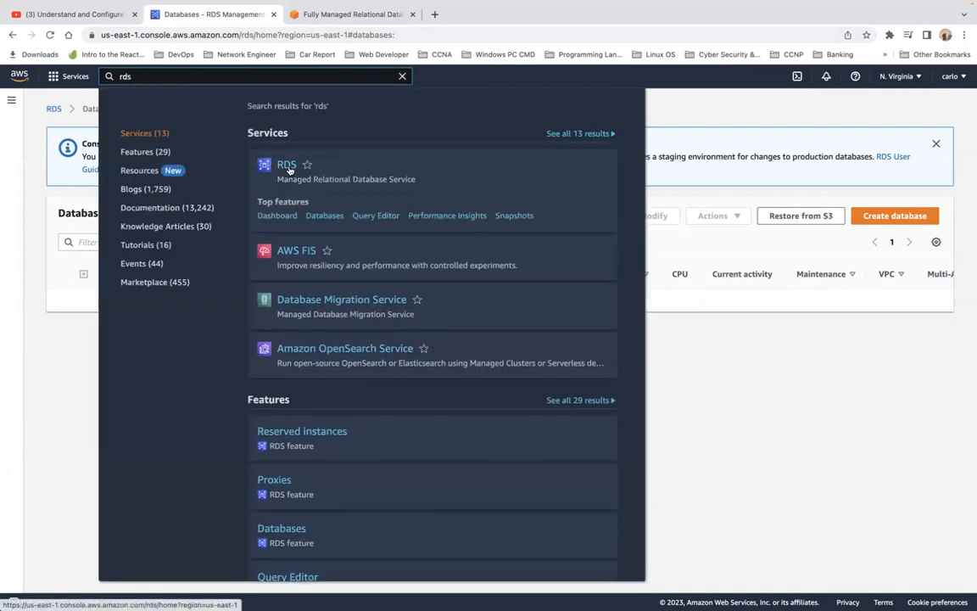
pyautogui.click(288, 167)
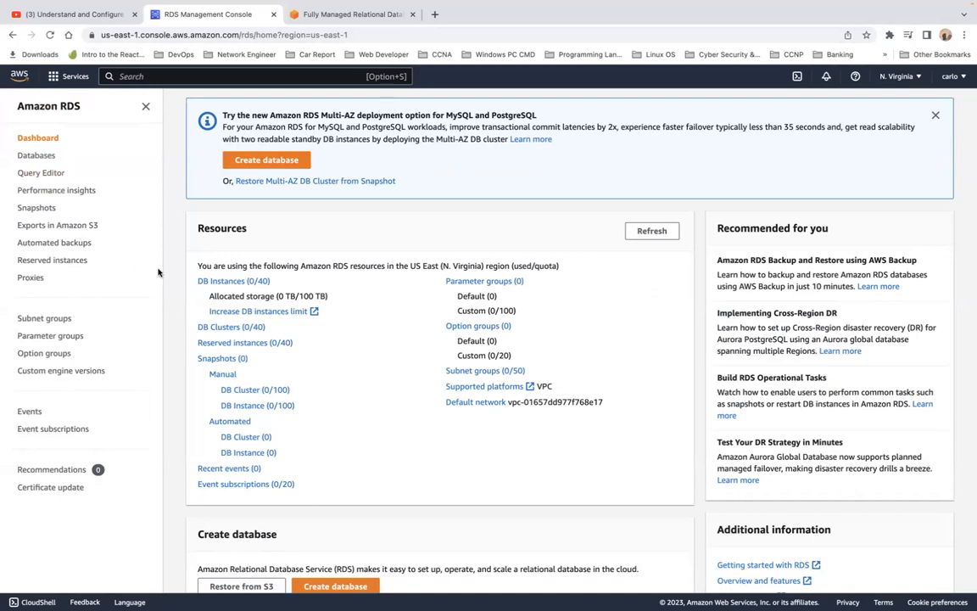
pyautogui.click(266, 161)
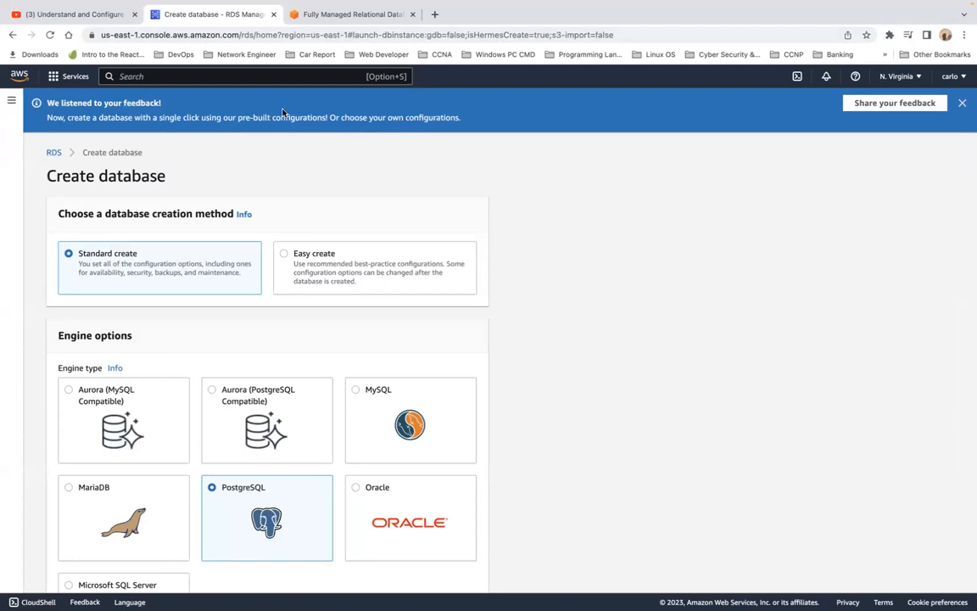
# Examine the Amazon RDS product page: how the service works, its use cases, customers and getting-started resources.
pyautogui.click(333, 14)
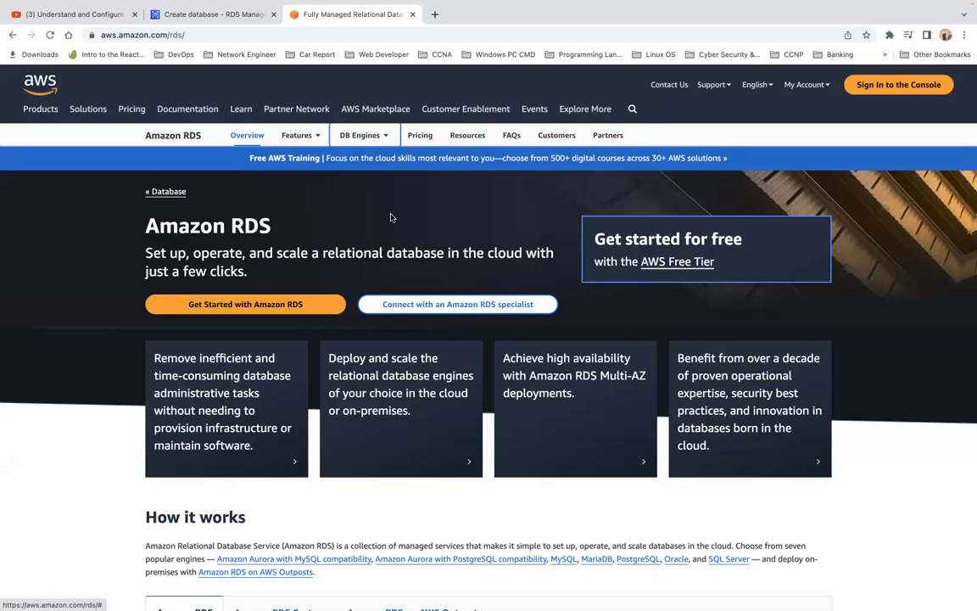
pyautogui.scroll(-2, 391, 218)
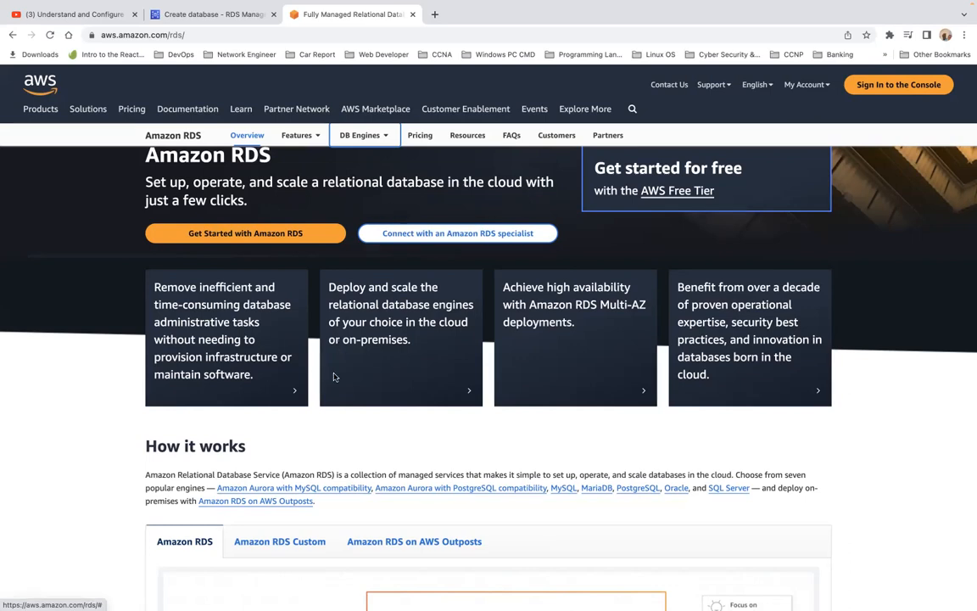
pyautogui.scroll(-3, 333, 376)
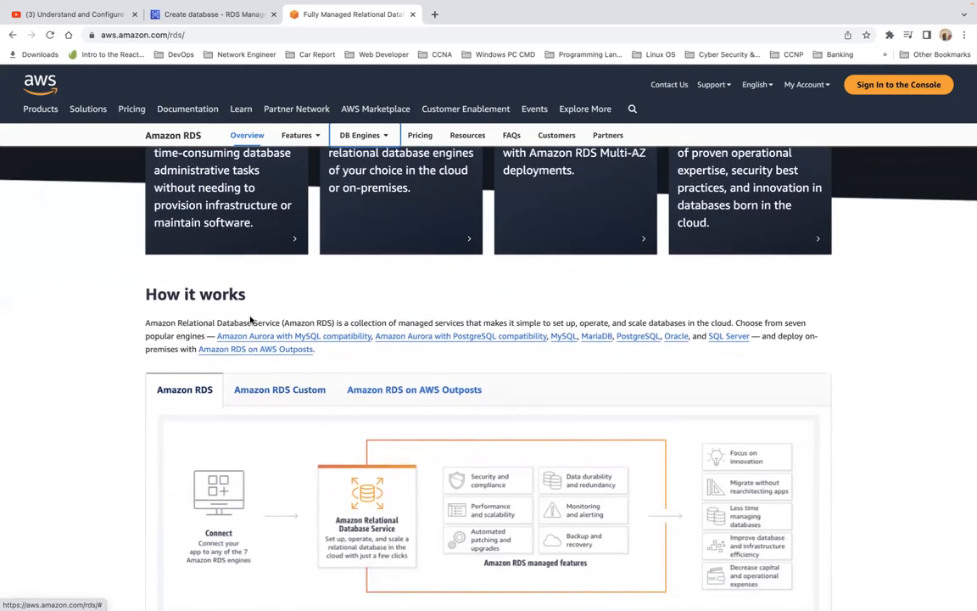
pyautogui.moveTo(149, 288); pyautogui.dragTo(333, 350)
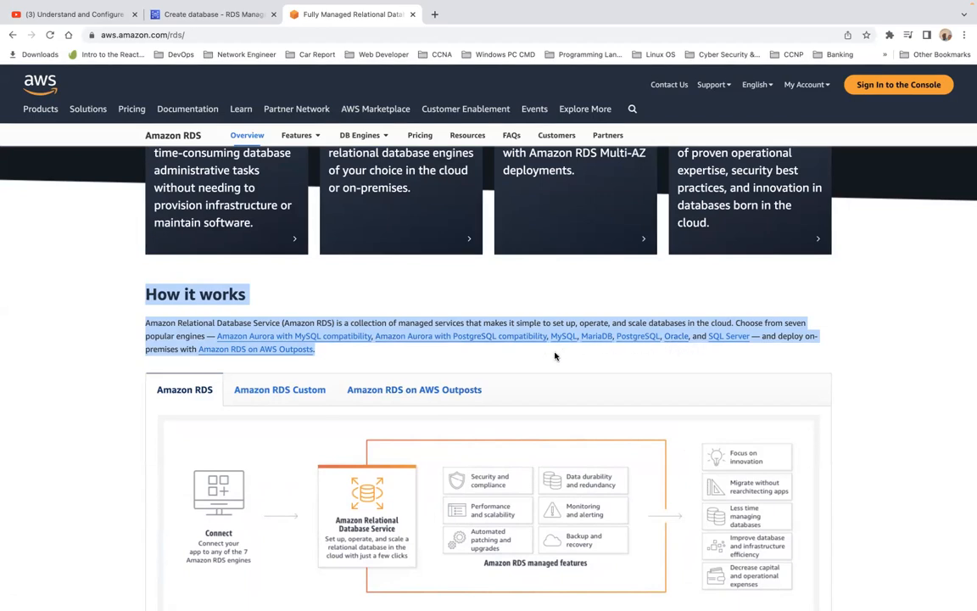
pyautogui.scroll(-4, 555, 356)
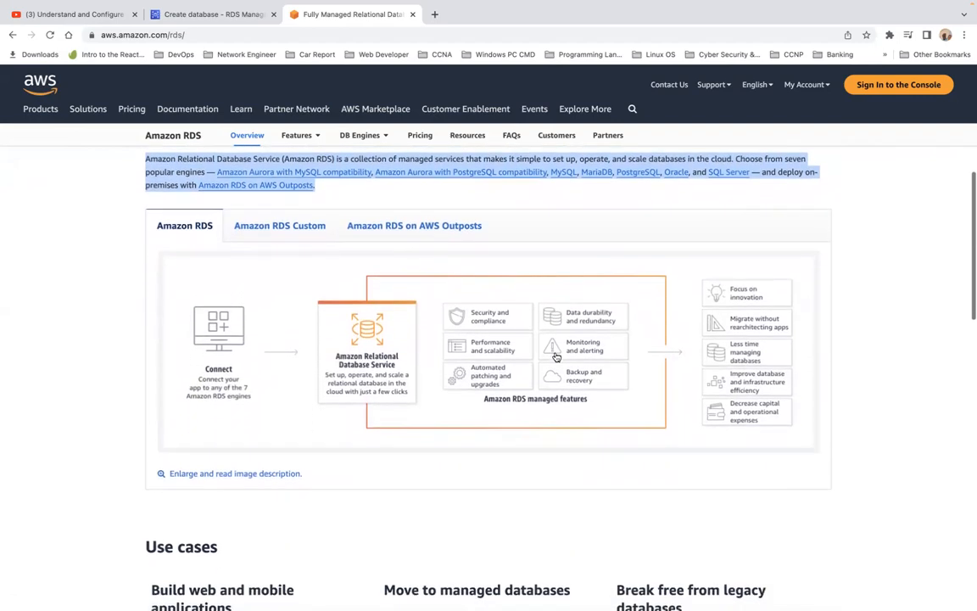
pyautogui.scroll(-5, 556, 356)
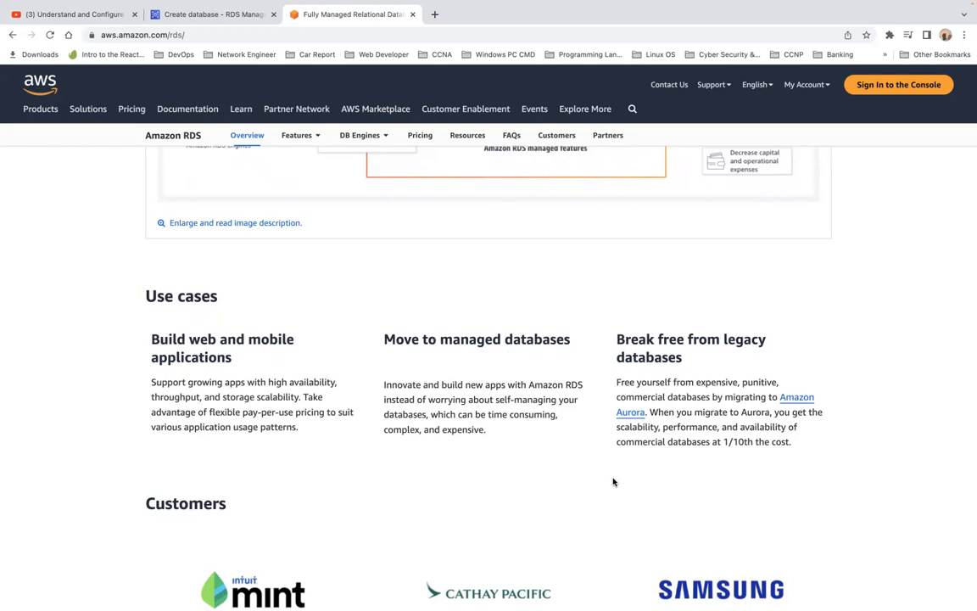
pyautogui.scroll(-5, 613, 482)
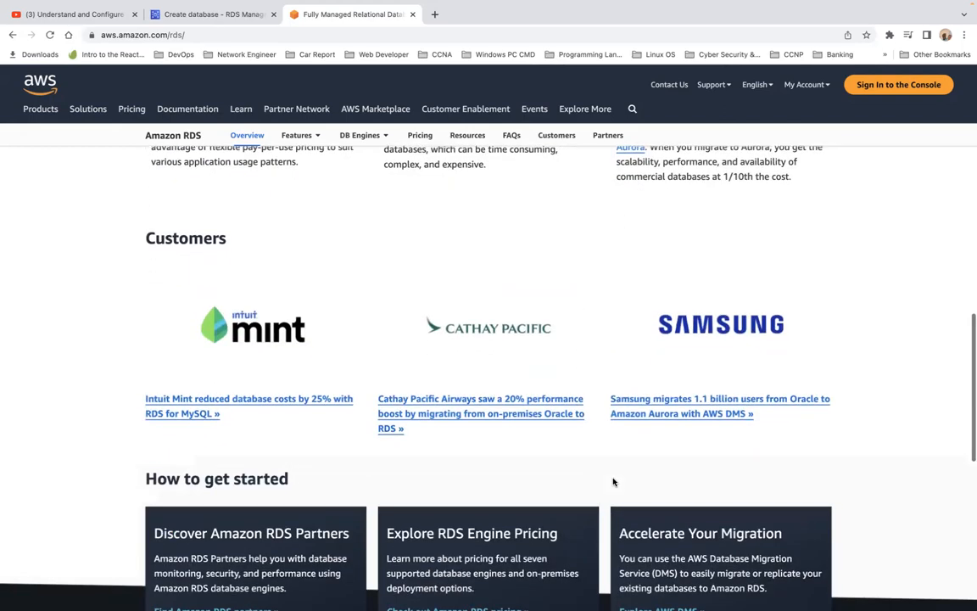
pyautogui.scroll(-4, 614, 482)
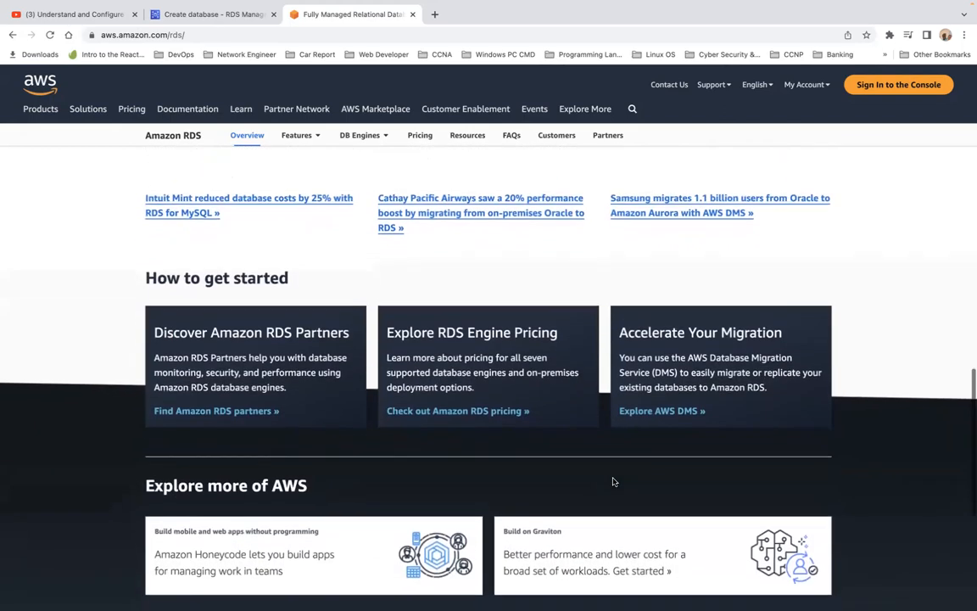
pyautogui.scroll(-1, 614, 482)
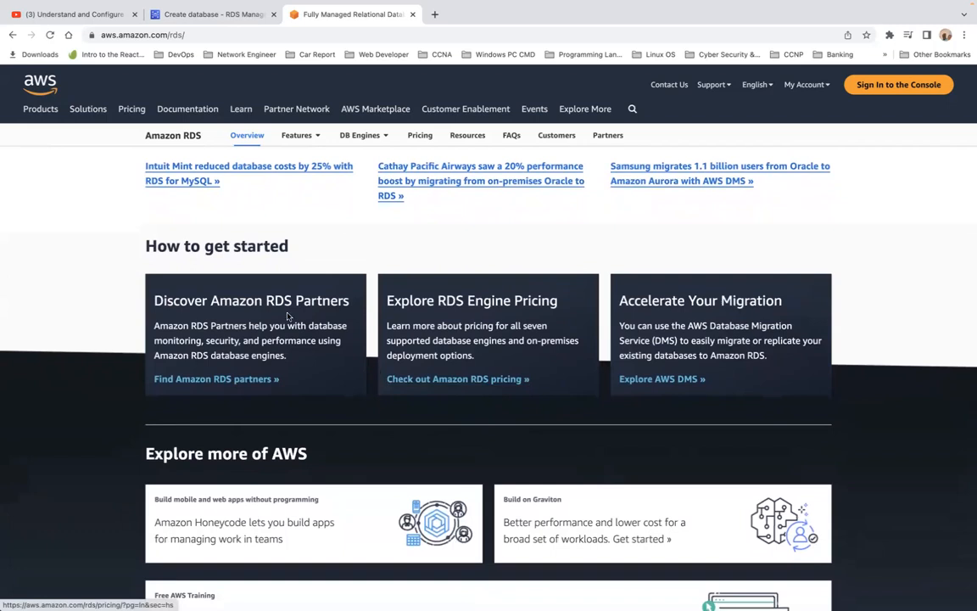
pyautogui.scroll(-5, 415, 342)
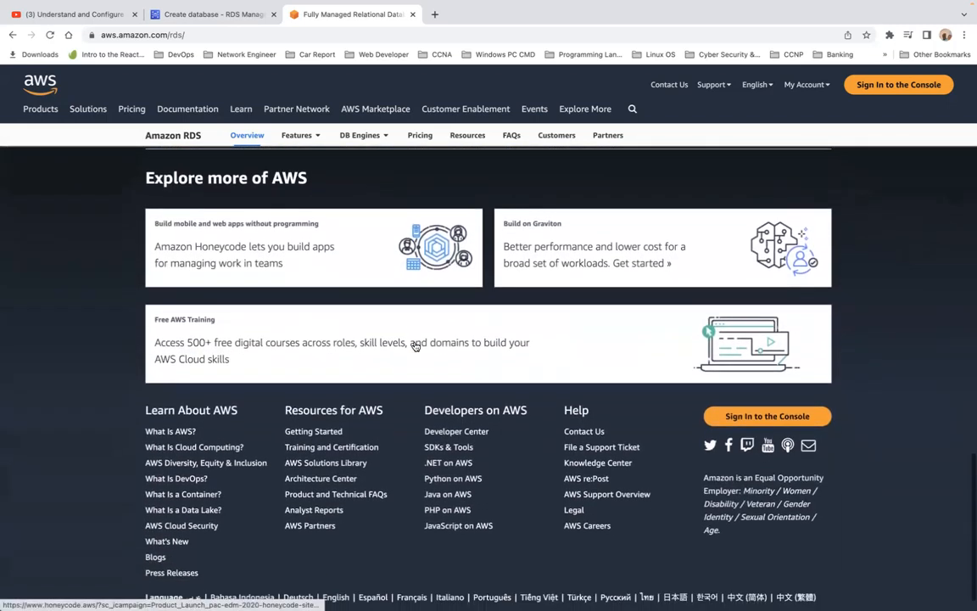
pyautogui.scroll(15, 415, 345)
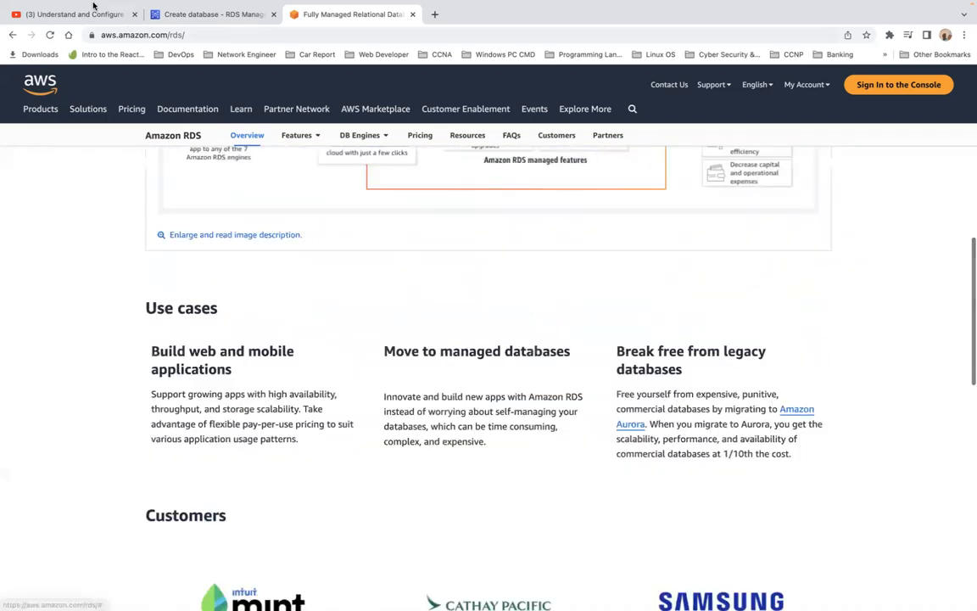
# Return to the database creation form and choose MySQL as the engine type.
pyautogui.click(193, 14)
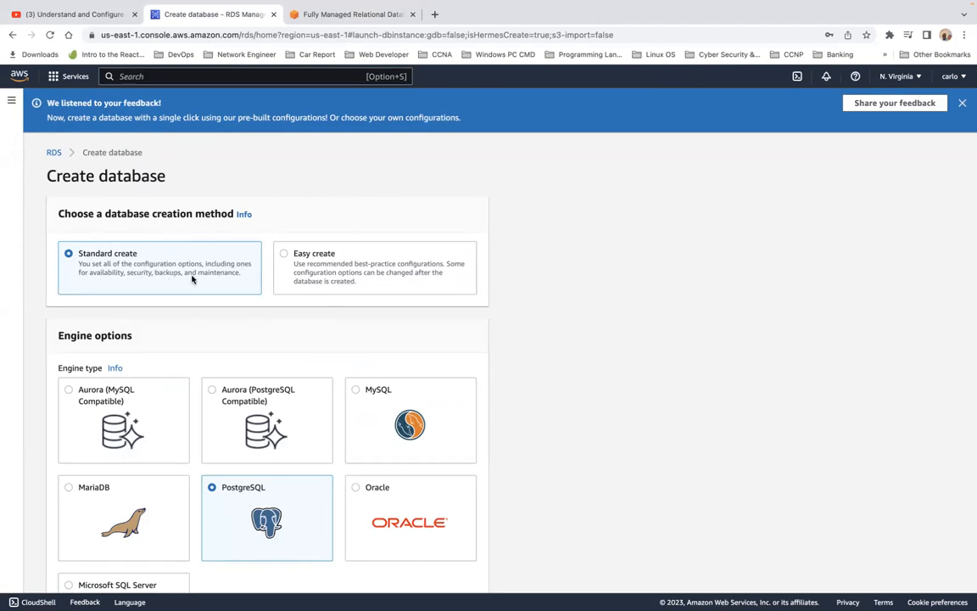
pyautogui.scroll(-3, 191, 279)
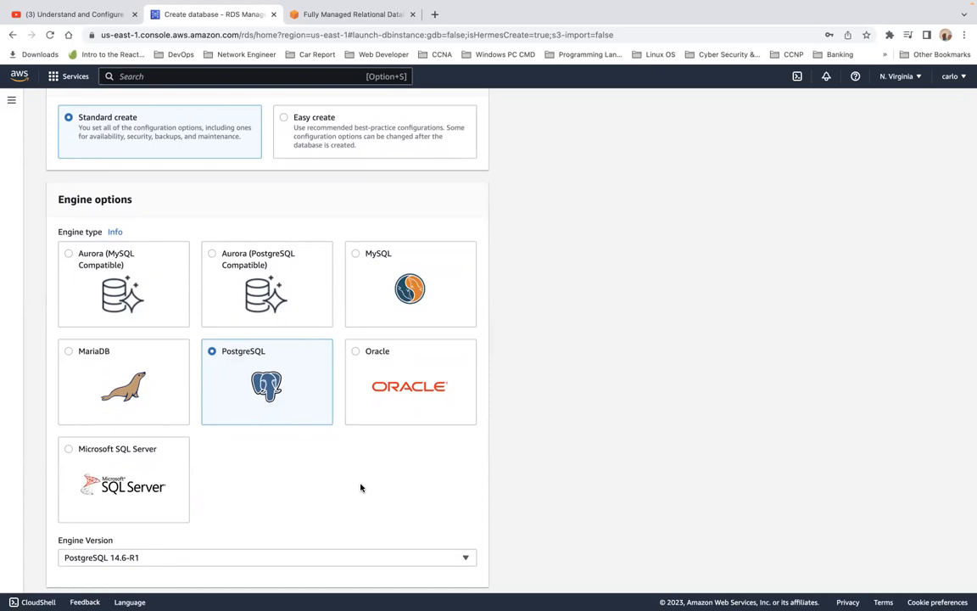
pyautogui.click(369, 284)
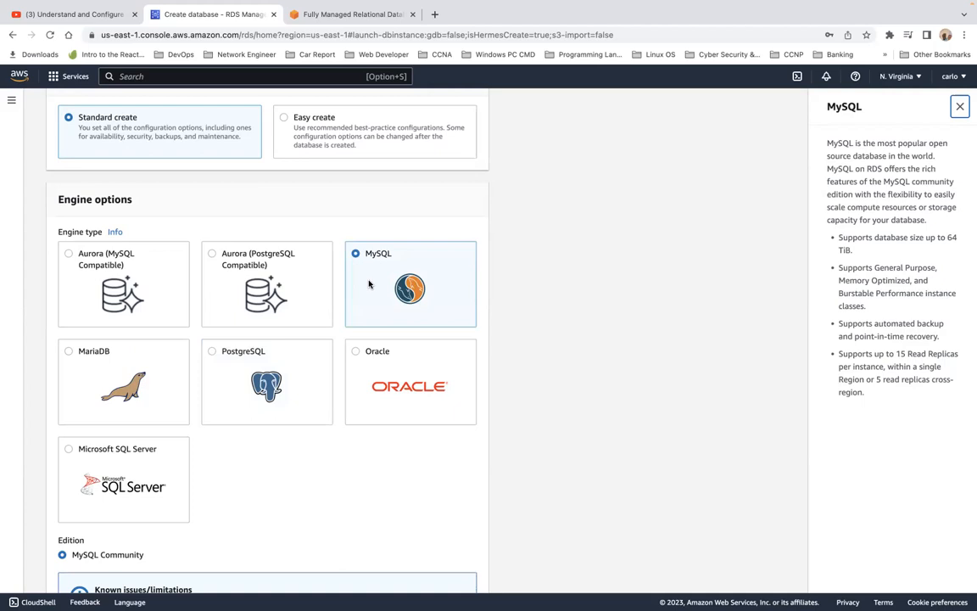
pyautogui.scroll(-3, 369, 284)
pyautogui.scroll(5, 369, 284)
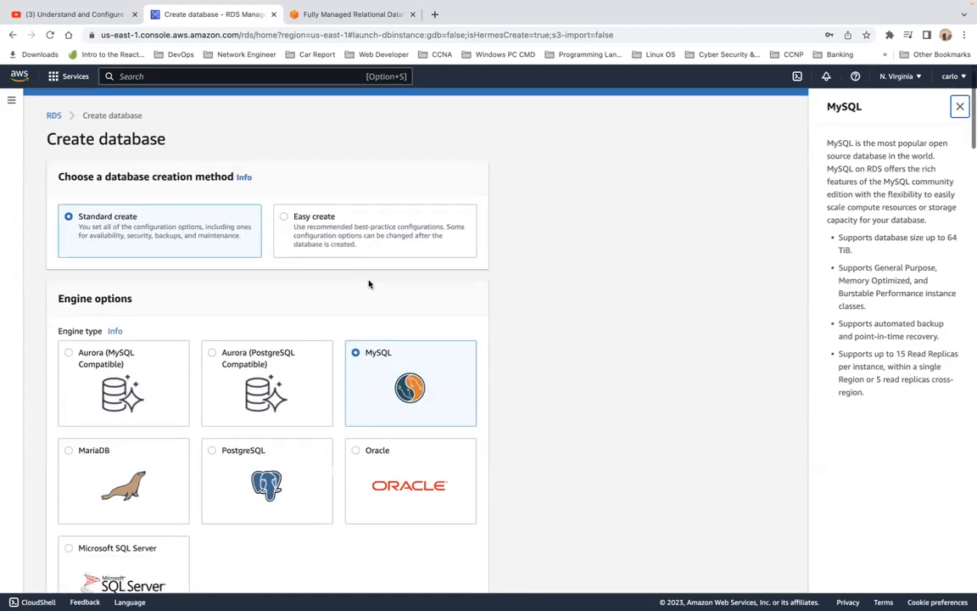
# Choose the Free tier template and review the deployment options it offers.
pyautogui.scroll(-6, 369, 285)
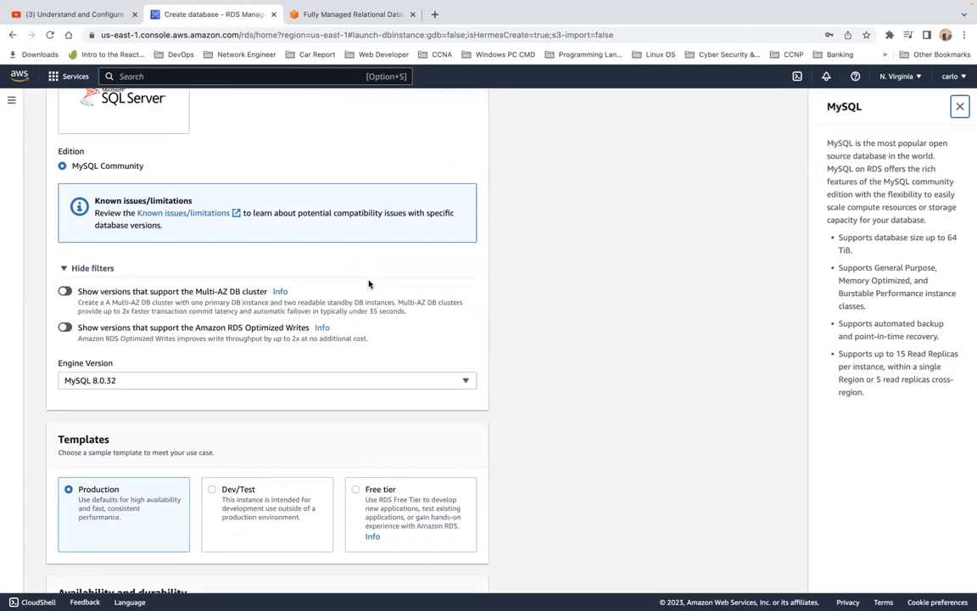
pyautogui.click(356, 490)
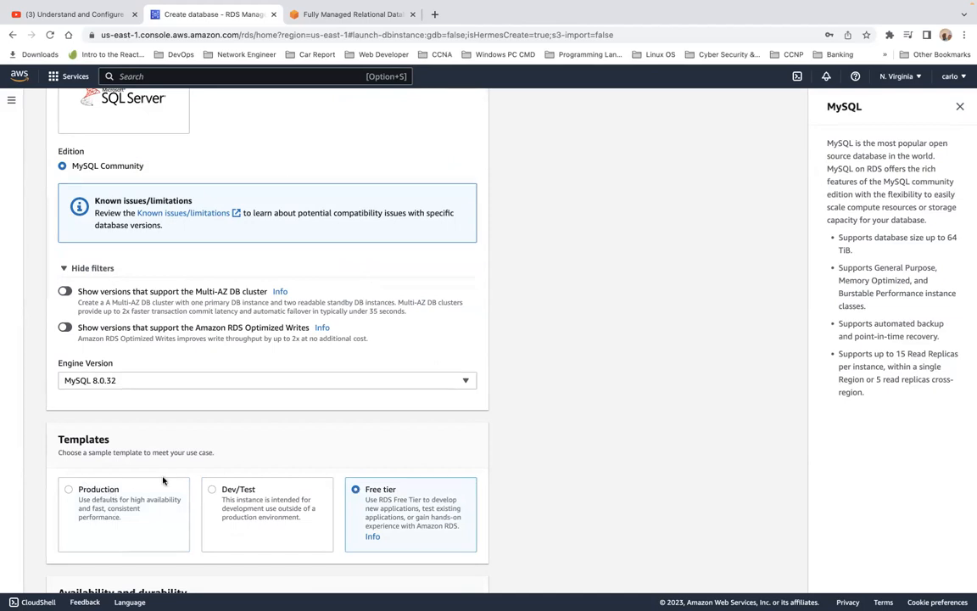
pyautogui.scroll(-3, 162, 480)
pyautogui.scroll(-2, 163, 480)
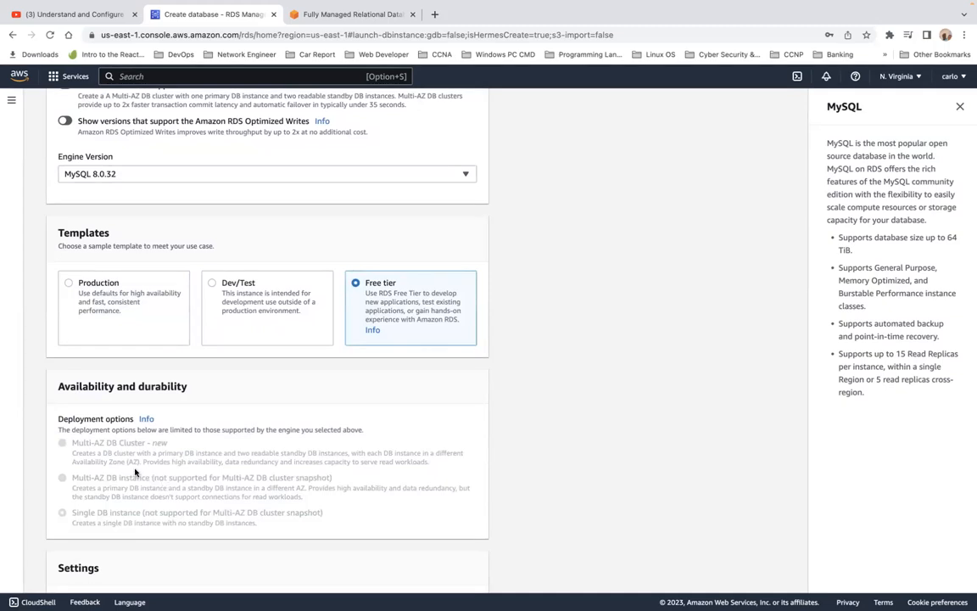
# Choose the Production template with the Single DB instance deployment option.
pyautogui.click(69, 284)
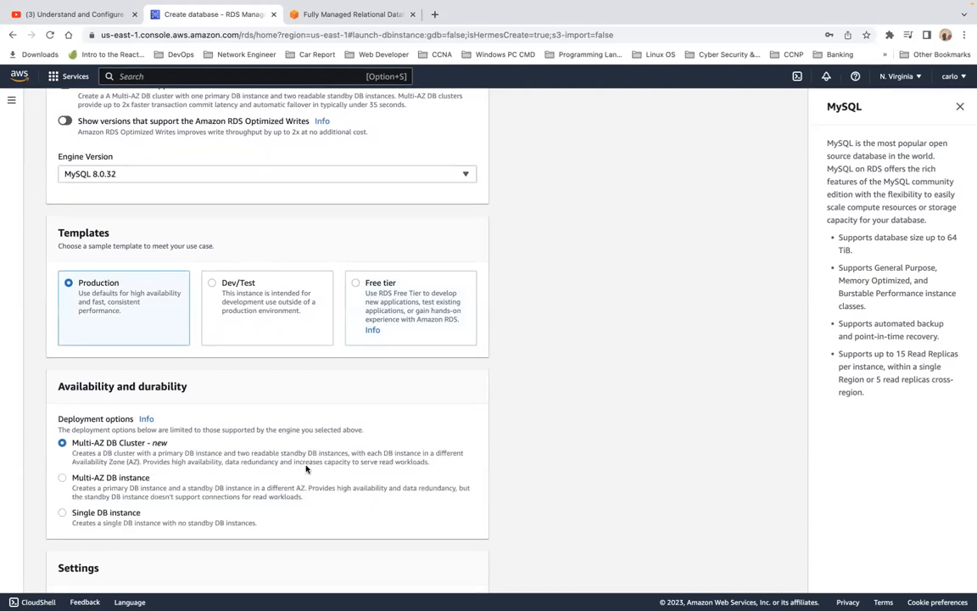
pyautogui.scroll(-1, 306, 469)
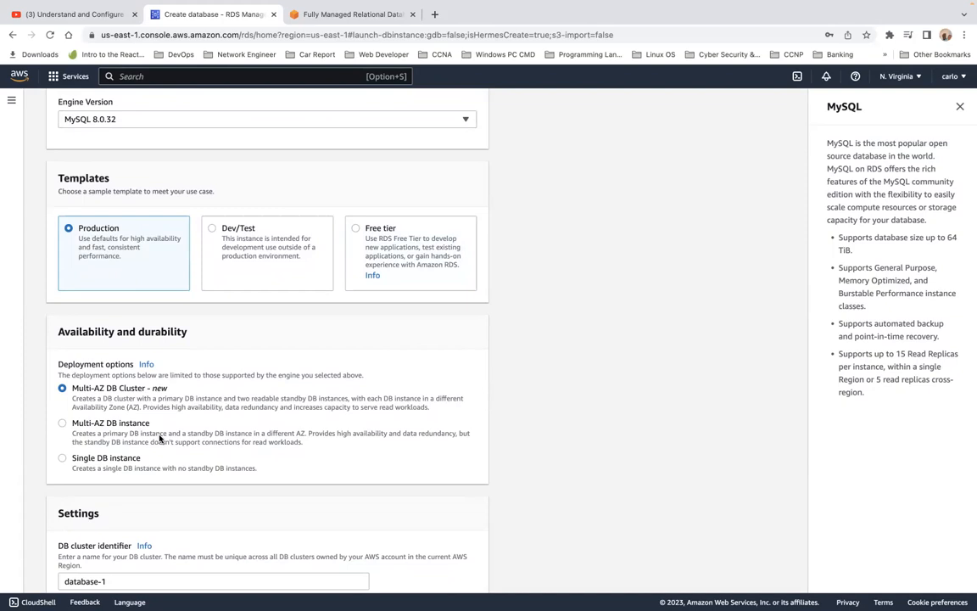
pyautogui.click(109, 460)
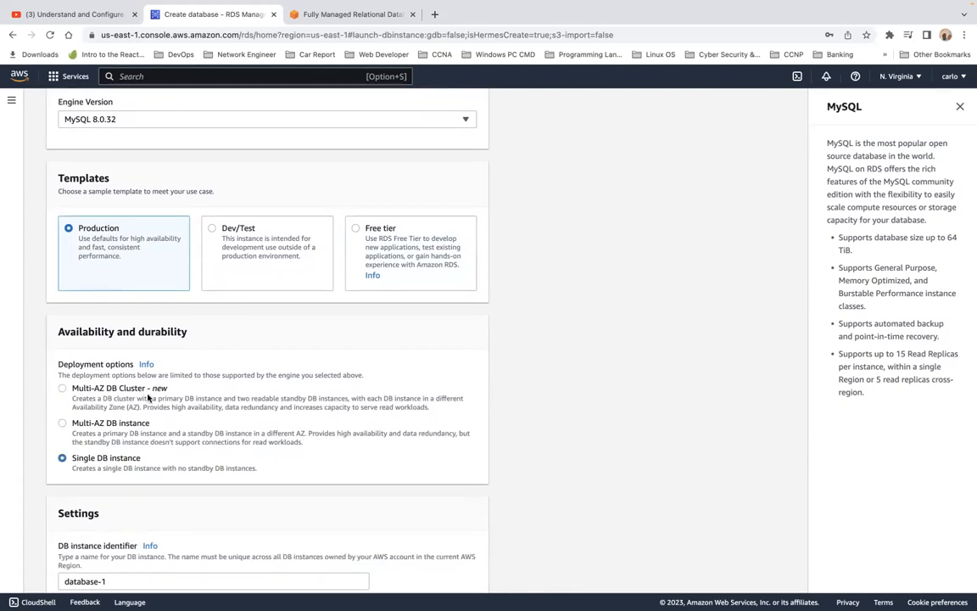
# Fill in the master password confirmation in the credentials settings using the browser's saved admin login.
pyautogui.scroll(-3, 215, 441)
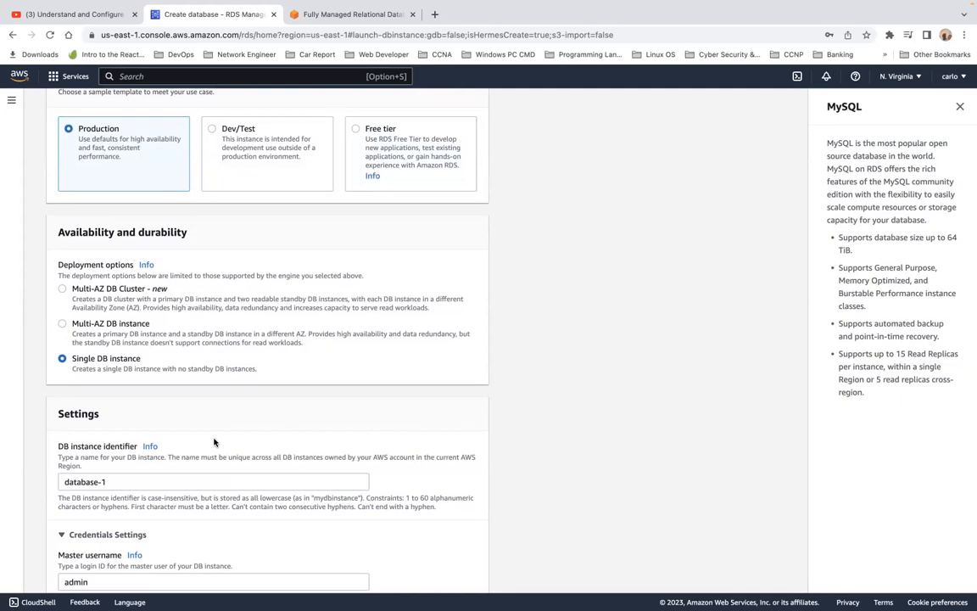
pyautogui.scroll(-2, 214, 442)
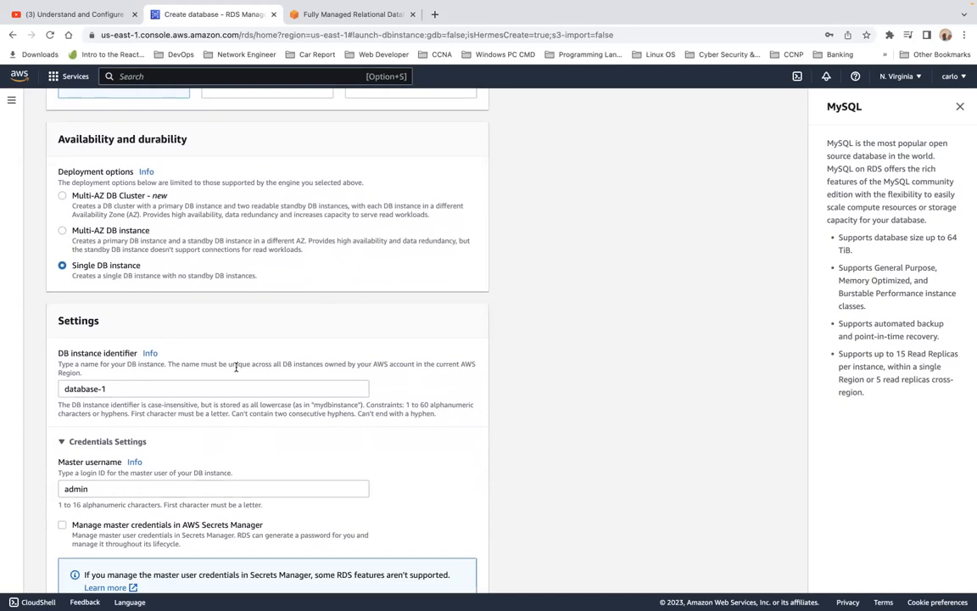
pyautogui.scroll(-3, 236, 366)
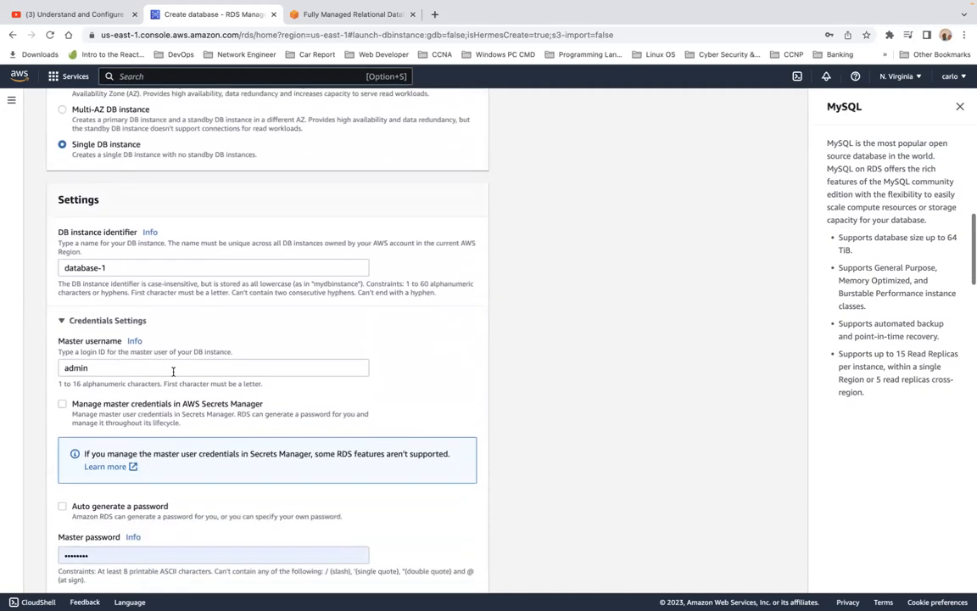
pyautogui.scroll(-1, 160, 370)
pyautogui.scroll(-3, 161, 371)
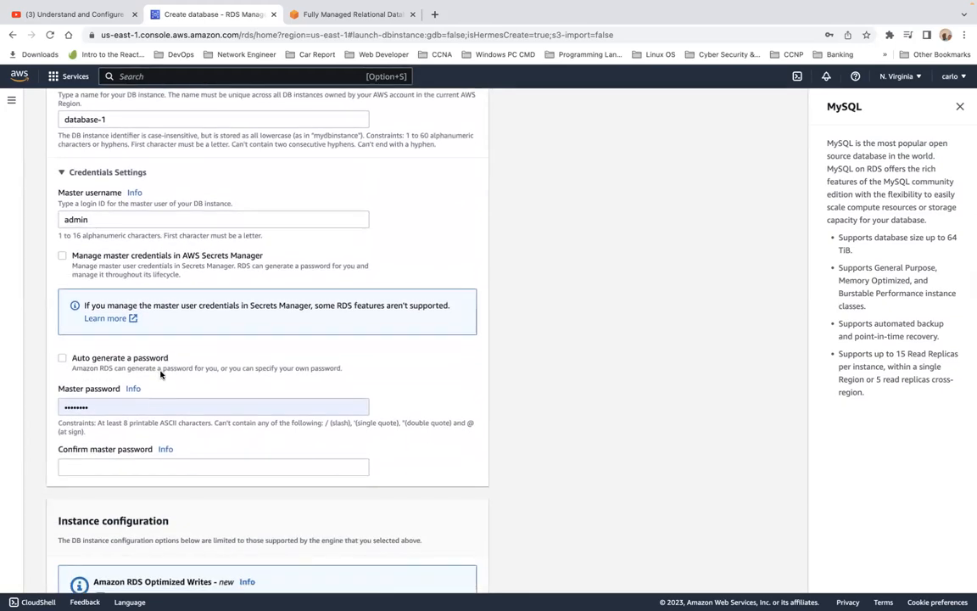
pyautogui.click(100, 465)
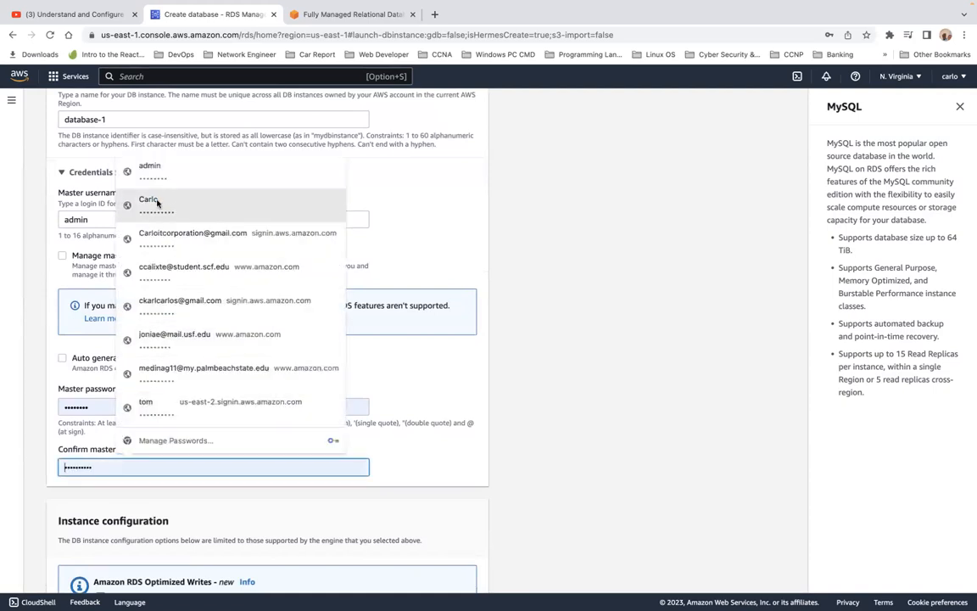
pyautogui.click(169, 169)
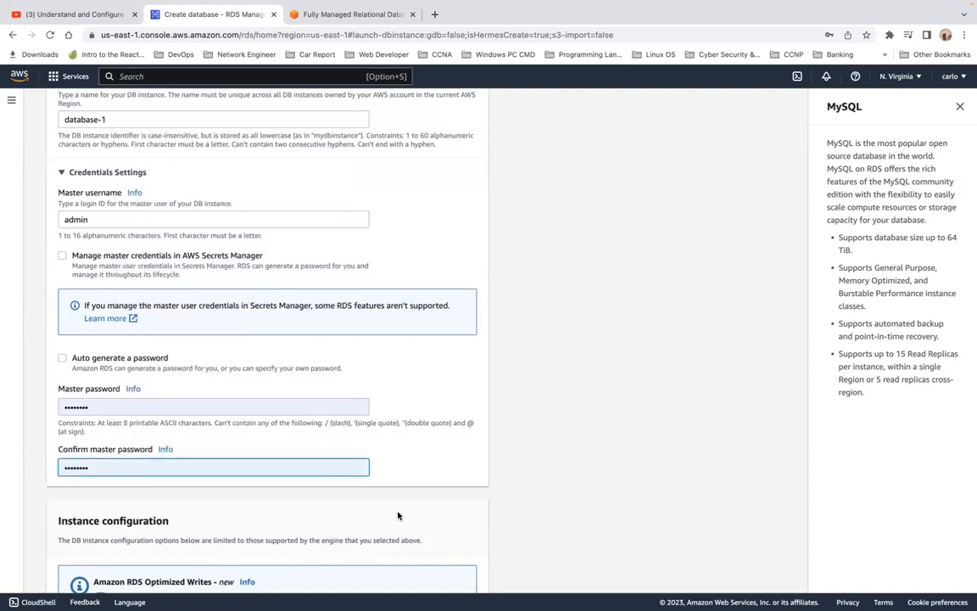
# Set the DB instance class to Burstable classes (includes t classes) in the instance configuration.
pyautogui.scroll(-3, 398, 515)
pyautogui.scroll(-3, 398, 515)
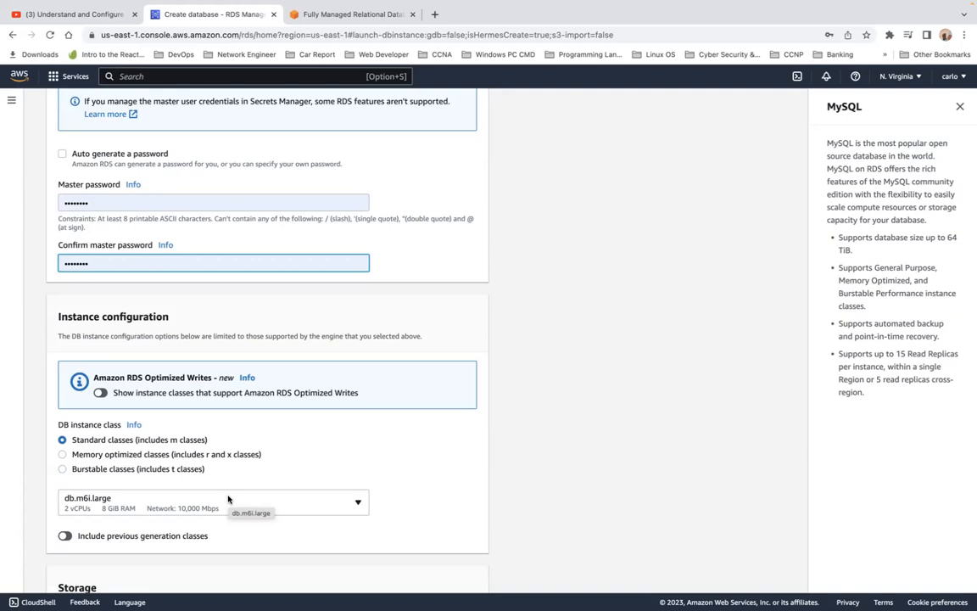
pyautogui.scroll(-1, 228, 499)
pyautogui.scroll(-1, 227, 499)
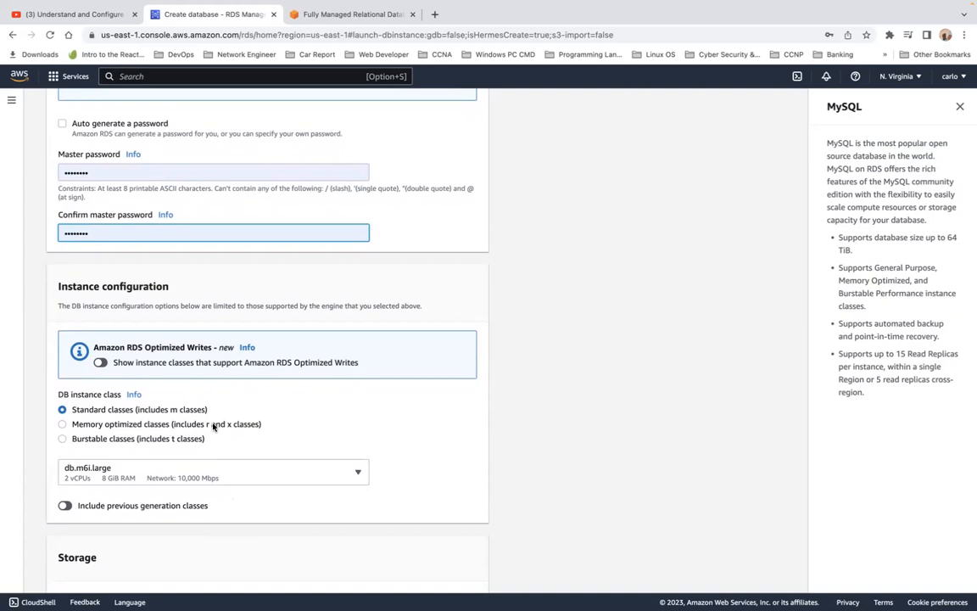
pyautogui.scroll(-1, 213, 427)
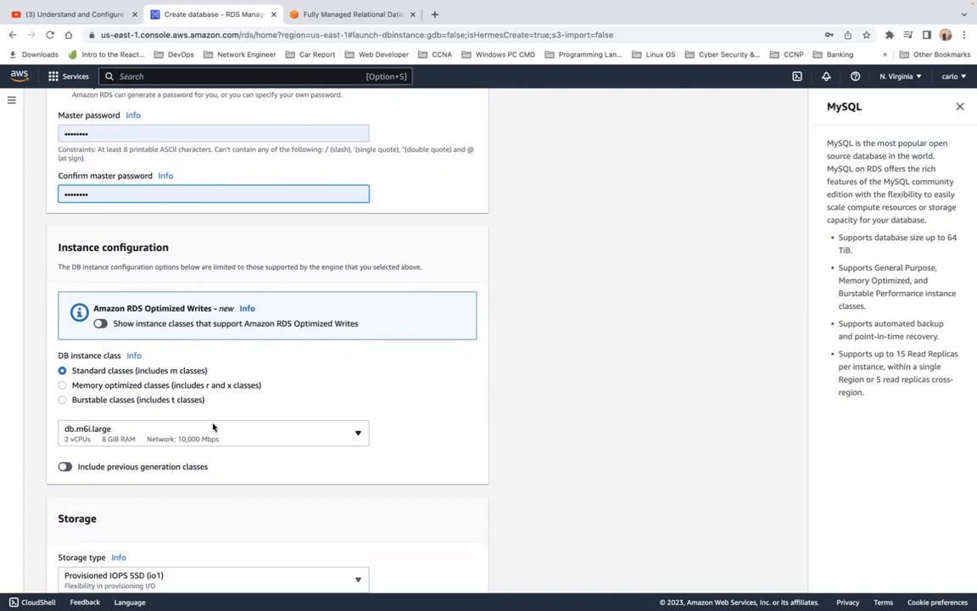
pyautogui.click(179, 405)
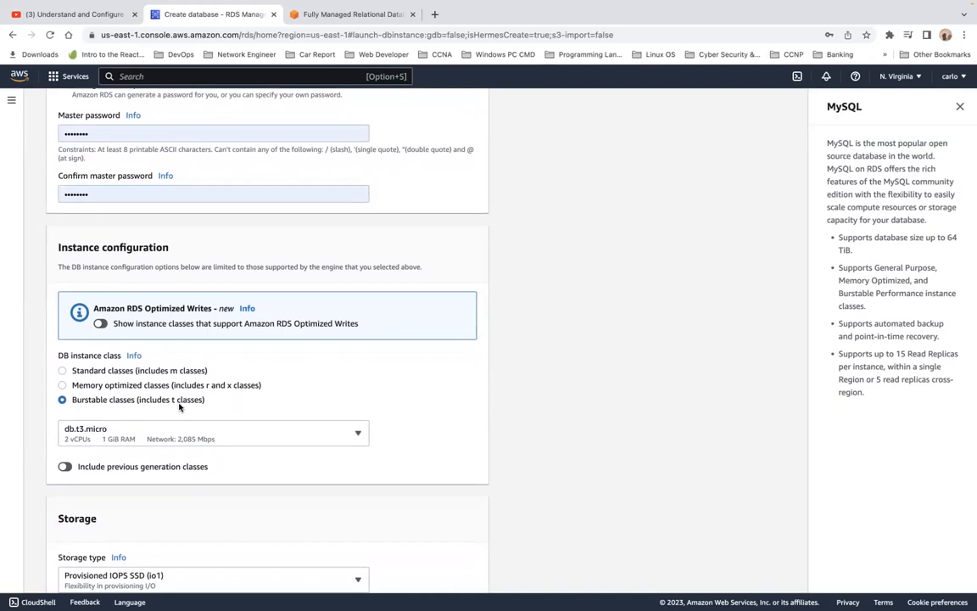
# Include previous generation classes in the burstable DB instance class options.
pyautogui.scroll(-3, 179, 406)
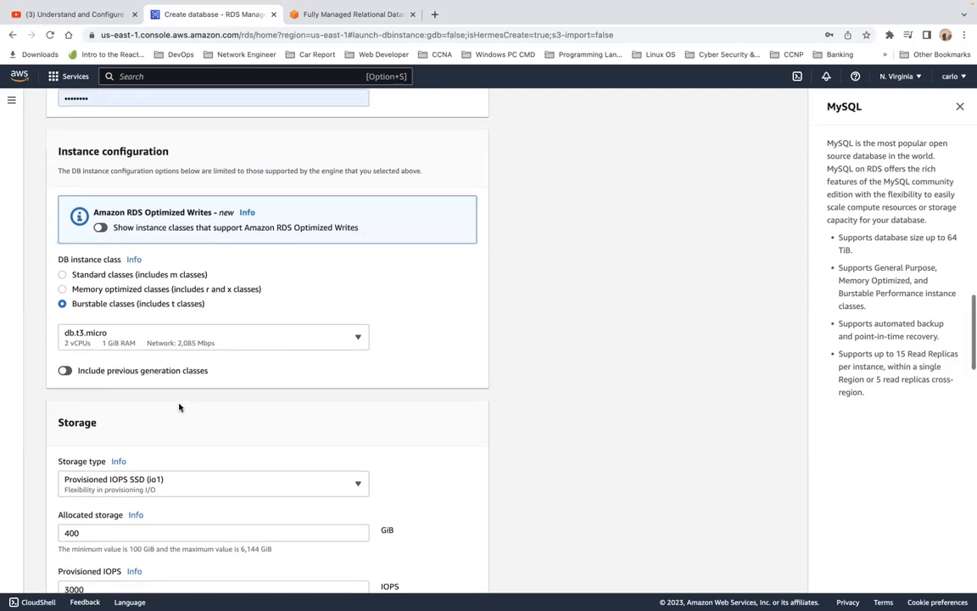
pyautogui.scroll(-2, 179, 408)
pyautogui.scroll(-1, 179, 407)
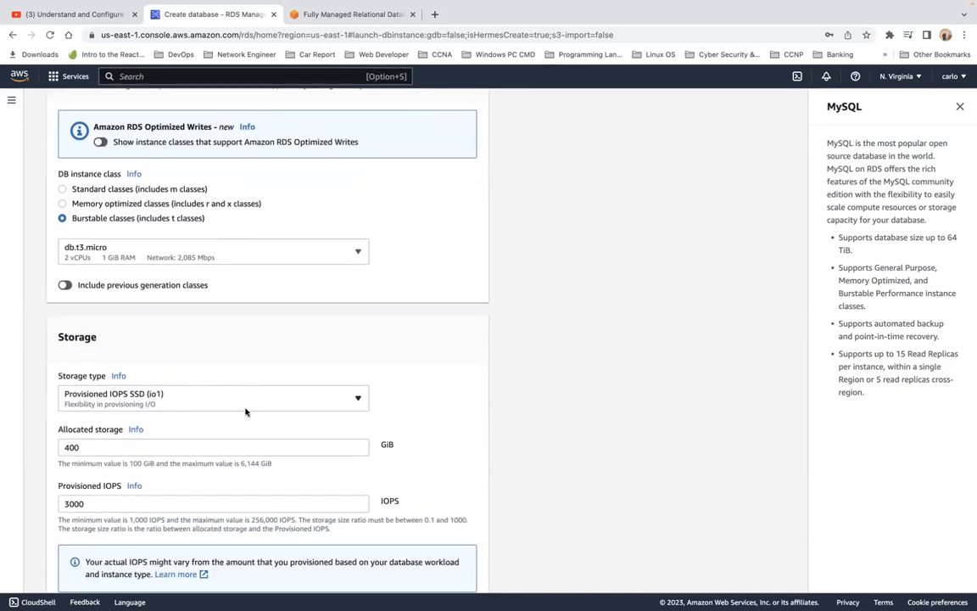
pyautogui.click(305, 261)
pyautogui.click(307, 264)
pyautogui.click(65, 285)
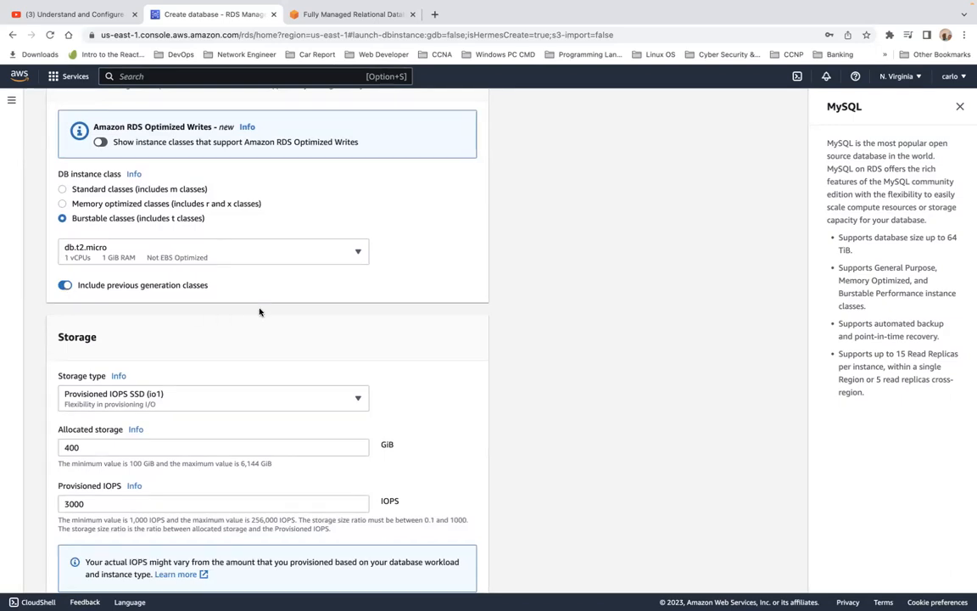
# Set the storage type to General Purpose SSD (gp2) and the allocated storage to 20 GiB.
pyautogui.scroll(-3, 259, 312)
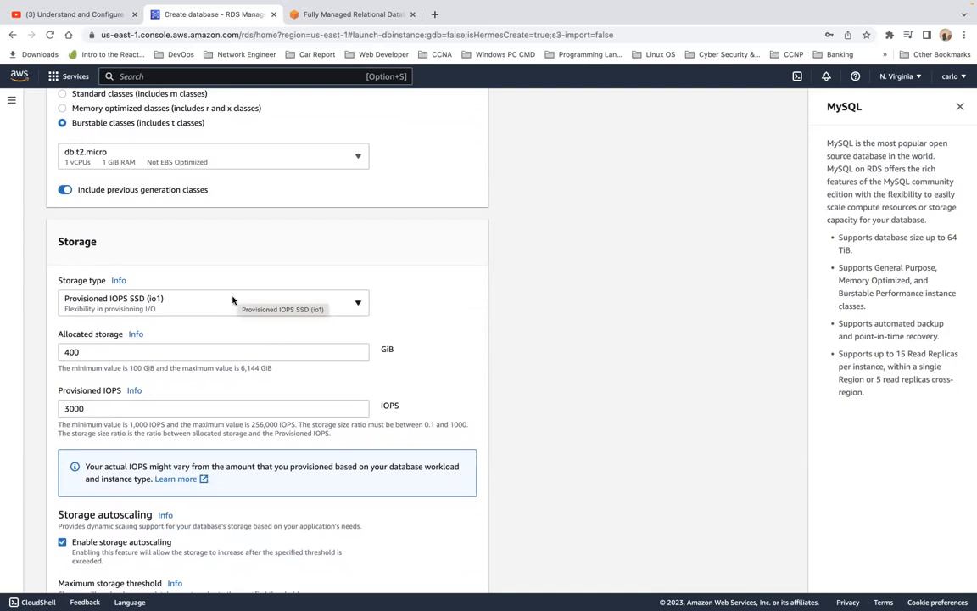
pyautogui.click(231, 311)
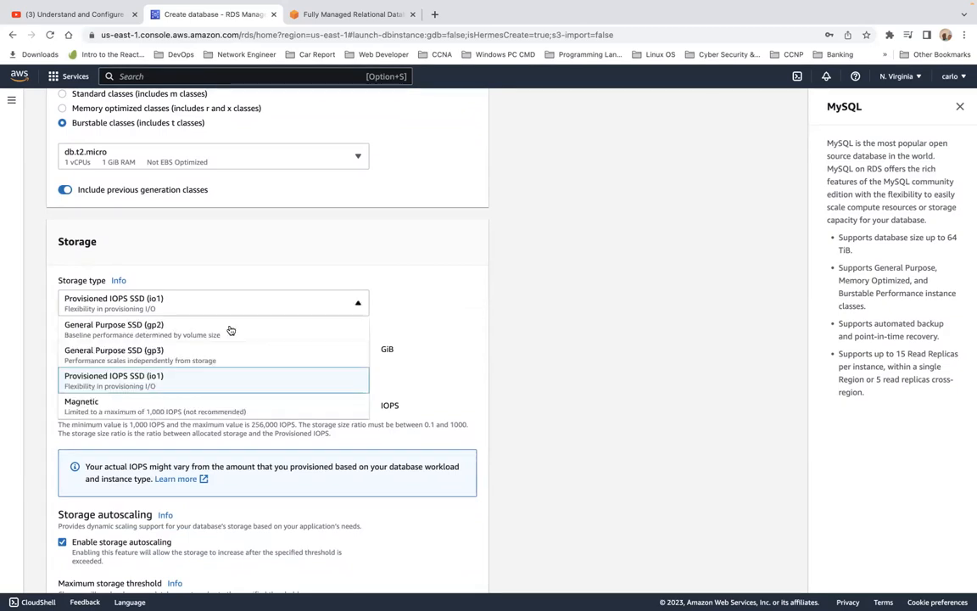
pyautogui.click(229, 332)
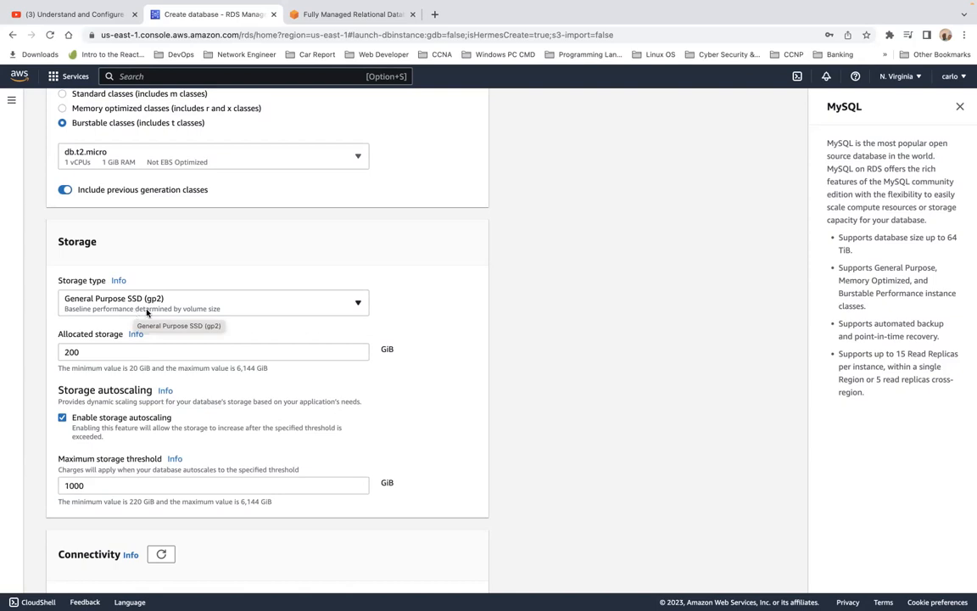
pyautogui.click(208, 350)
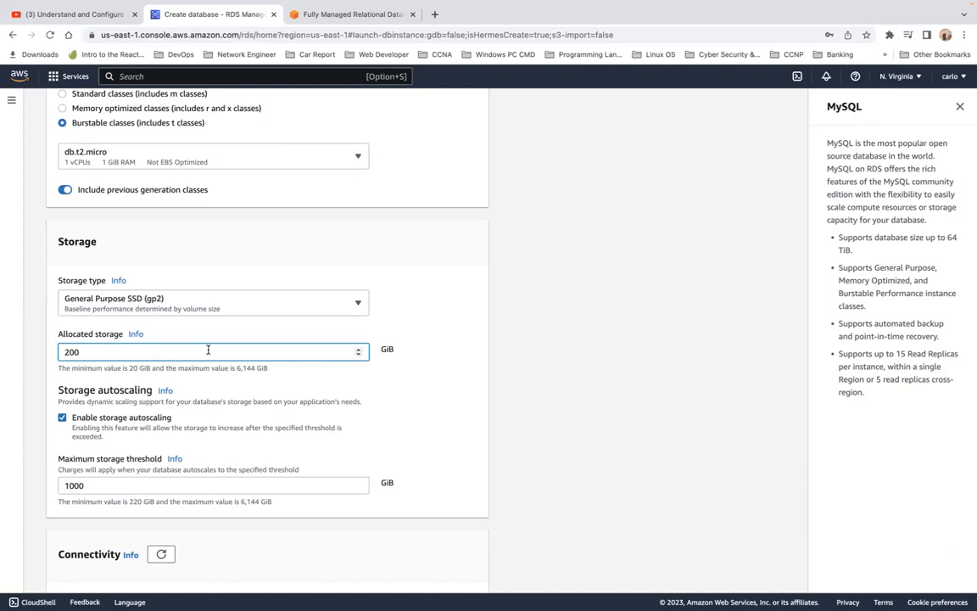
pyautogui.press('BackSpace')
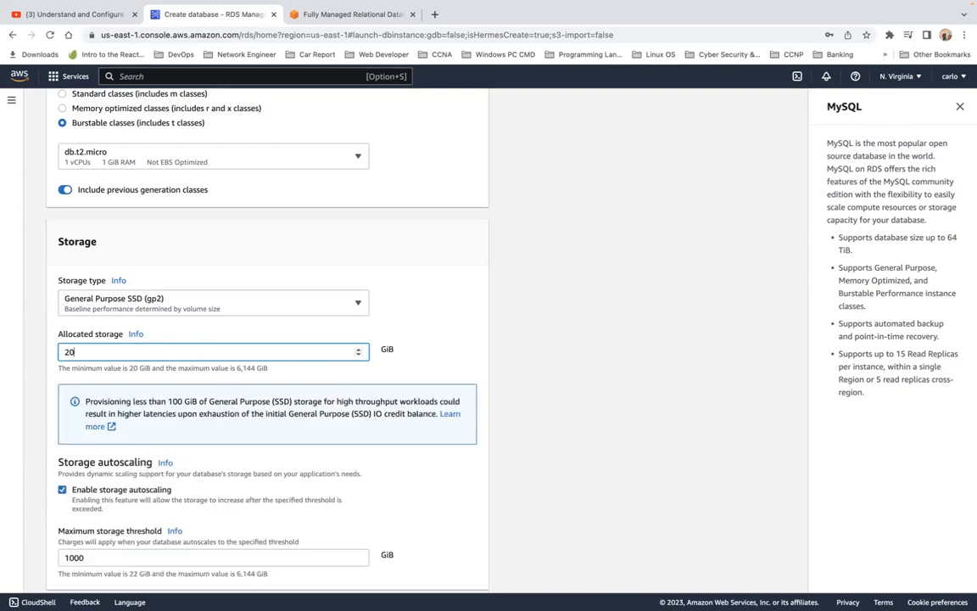
# Review the storage autoscaling settings and the connectivity options for compute resource, network type, VPC, subnet group and public access.
pyautogui.scroll(-3, 318, 469)
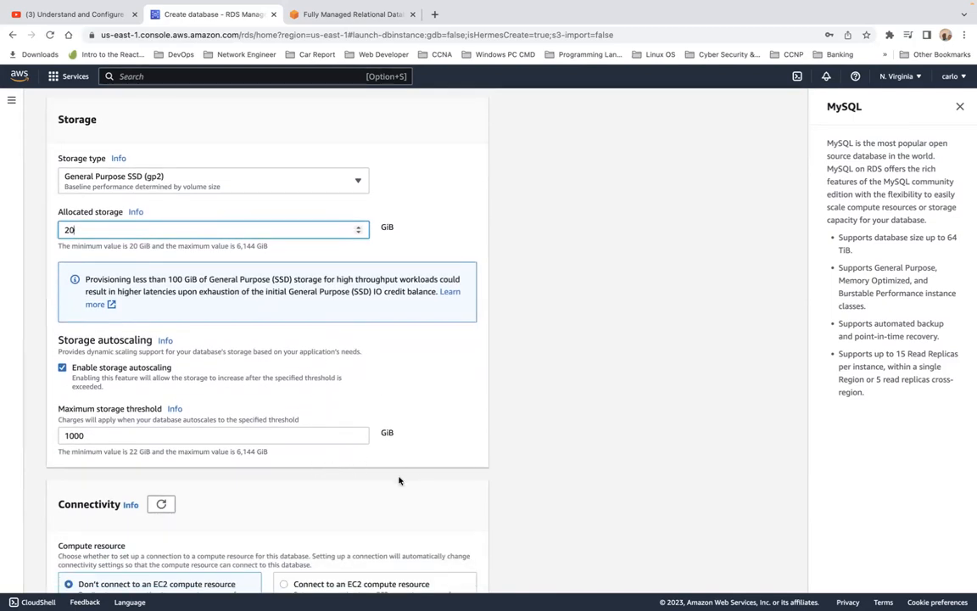
pyautogui.scroll(-3, 370, 447)
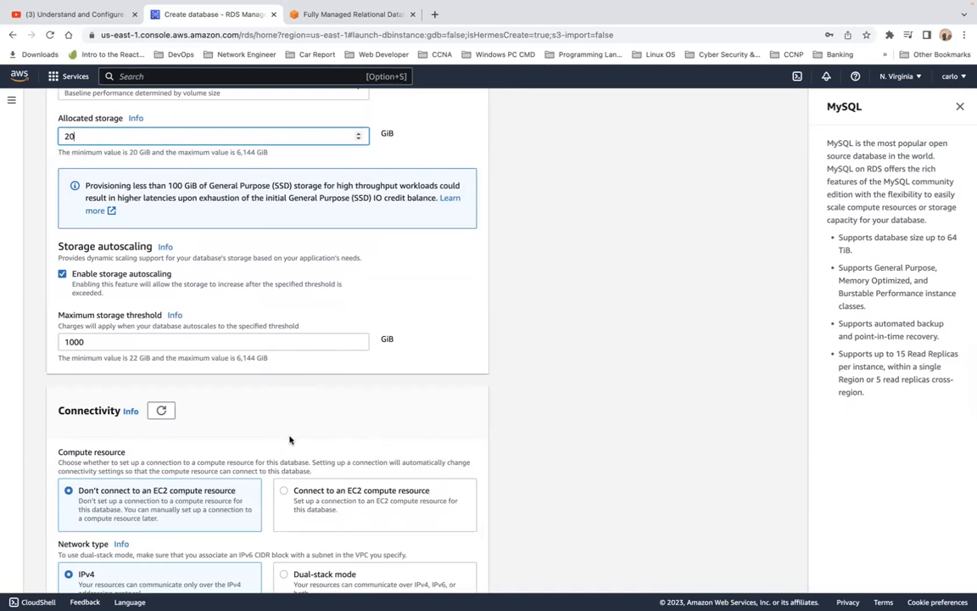
pyautogui.scroll(-3, 290, 439)
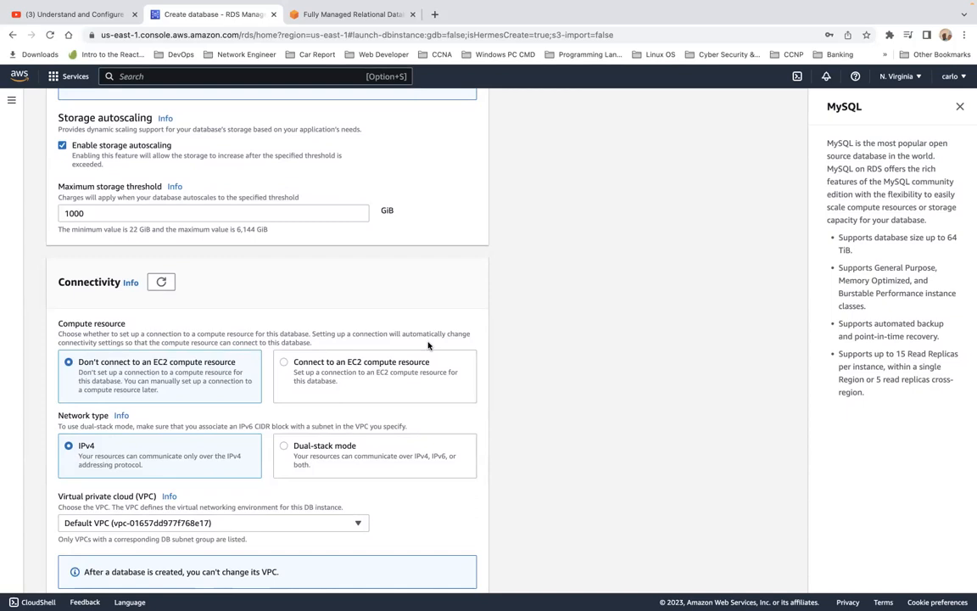
pyautogui.scroll(-2, 382, 303)
pyautogui.scroll(-1, 381, 303)
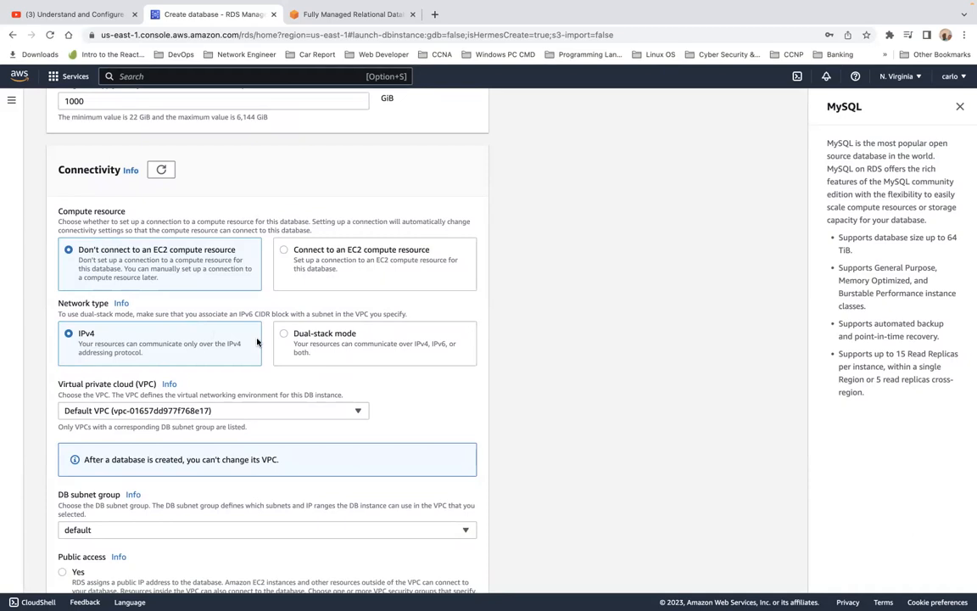
pyautogui.scroll(-3, 258, 342)
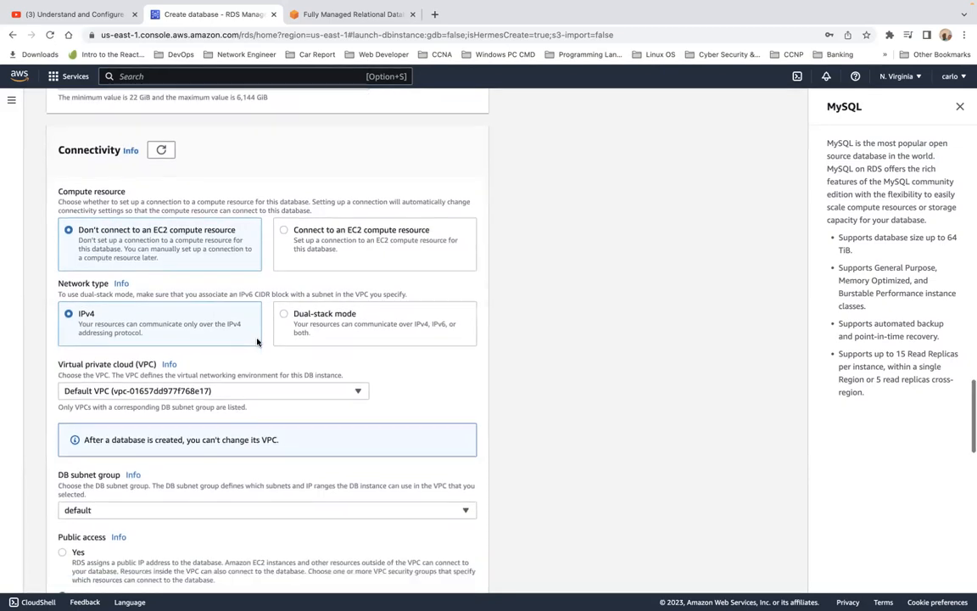
pyautogui.scroll(-1, 258, 342)
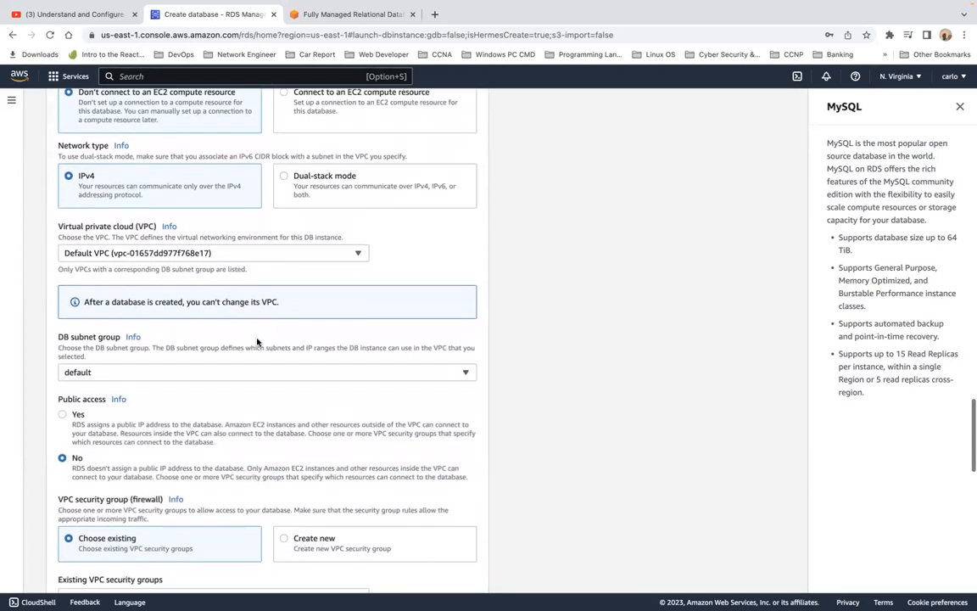
pyautogui.scroll(-2, 258, 342)
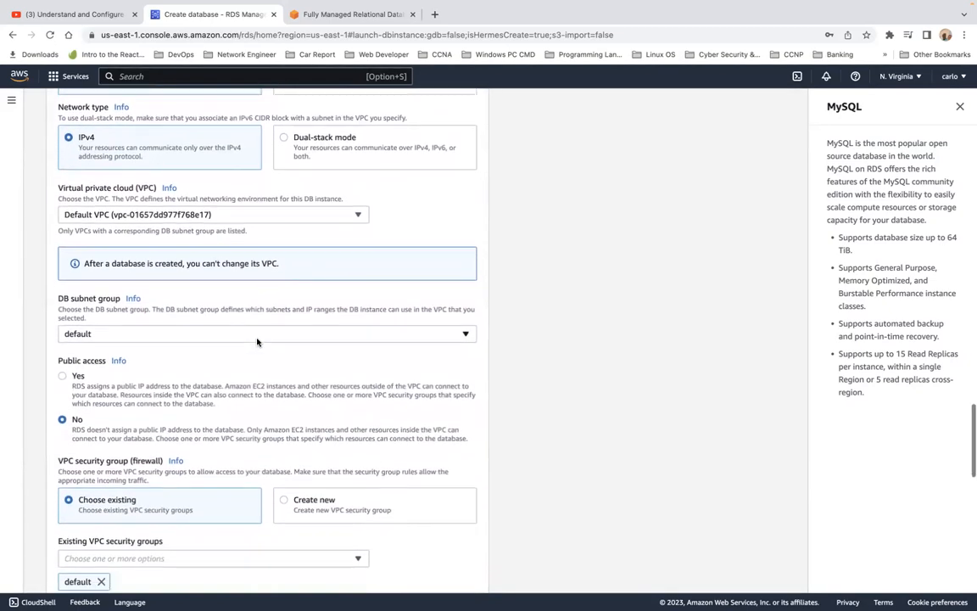
pyautogui.scroll(-1, 258, 342)
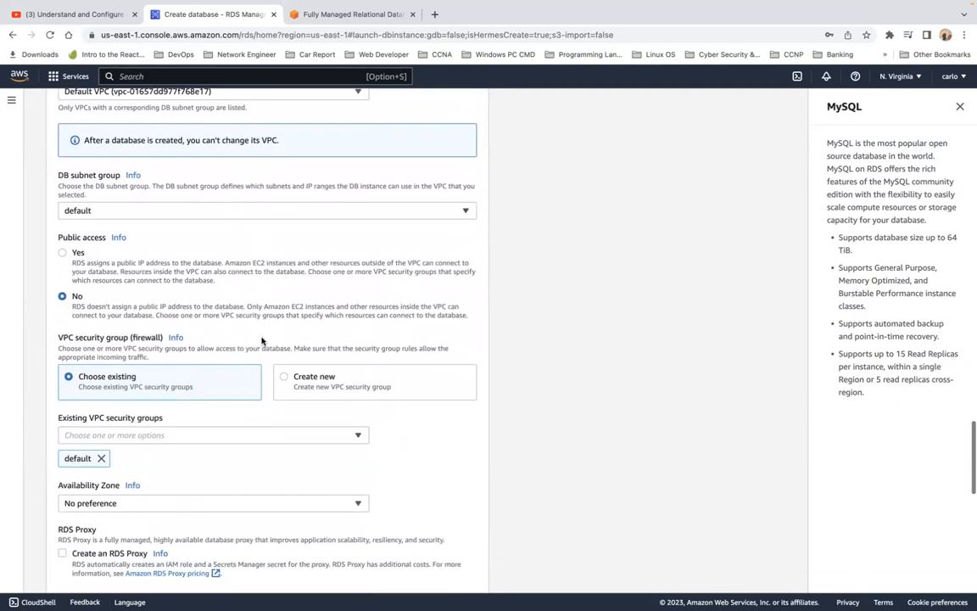
# Choose to create a new VPC security group and name it RDS-SecurityGroup.
pyautogui.click(285, 378)
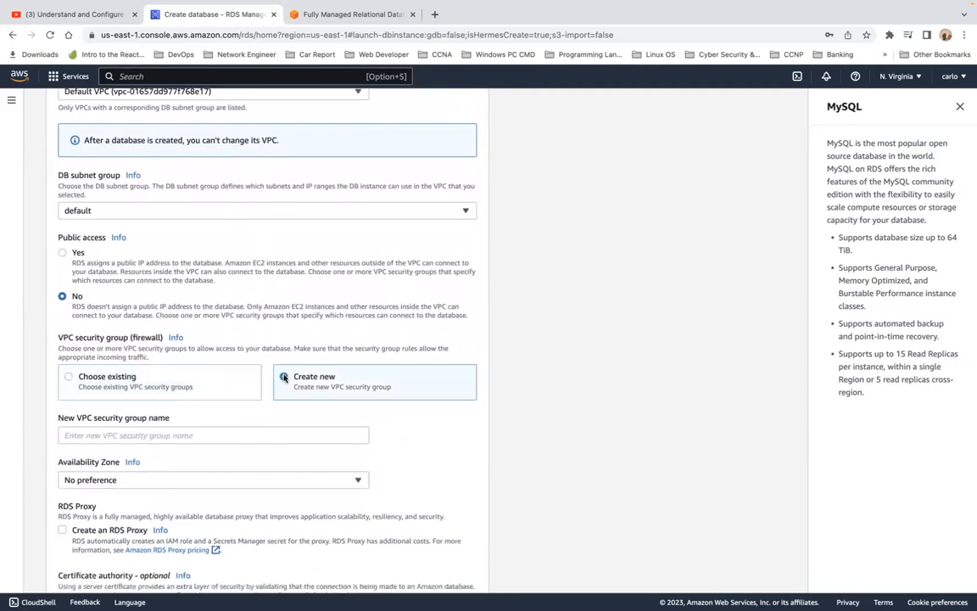
pyautogui.click(225, 432)
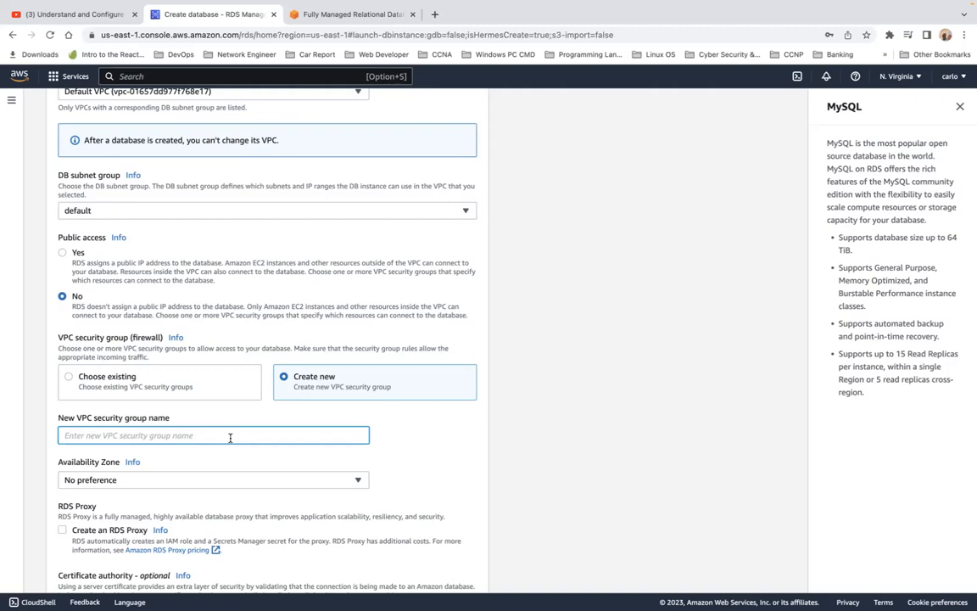
pyautogui.write('RDS-Security')
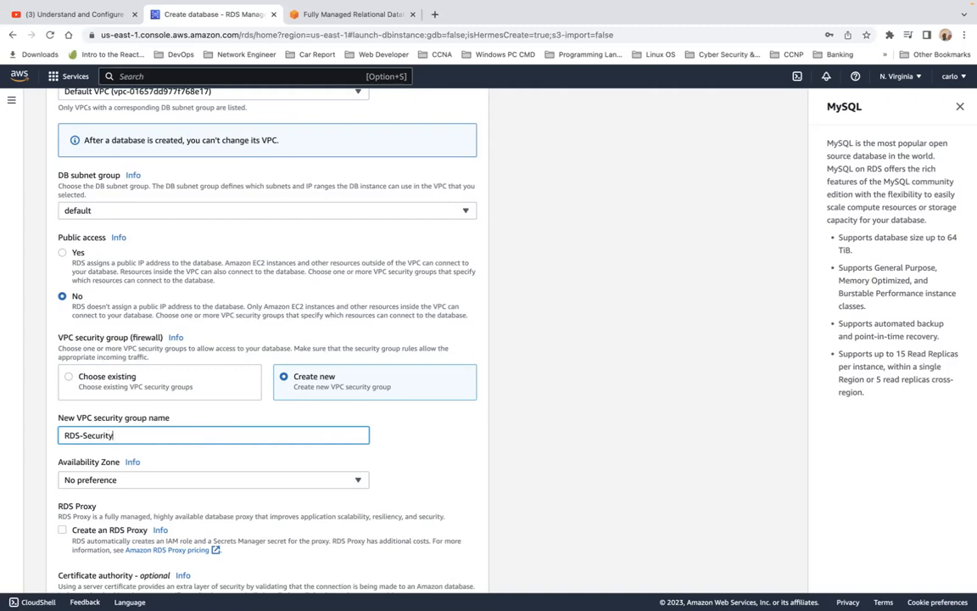
pyautogui.write('Group')
# Look through the Availability Zone choices without picking a specific zone.
pyautogui.scroll(-2, 188, 458)
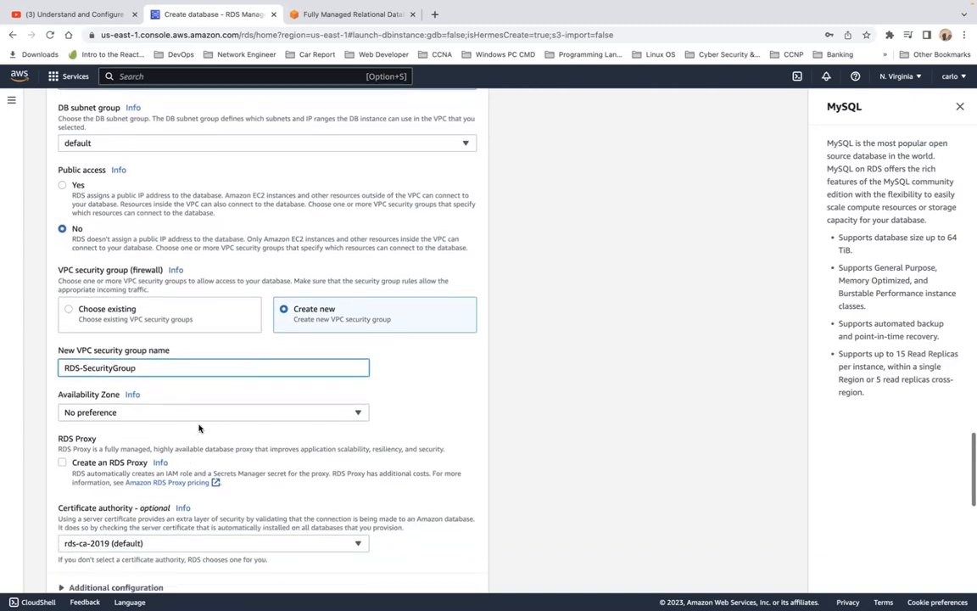
pyautogui.click(212, 416)
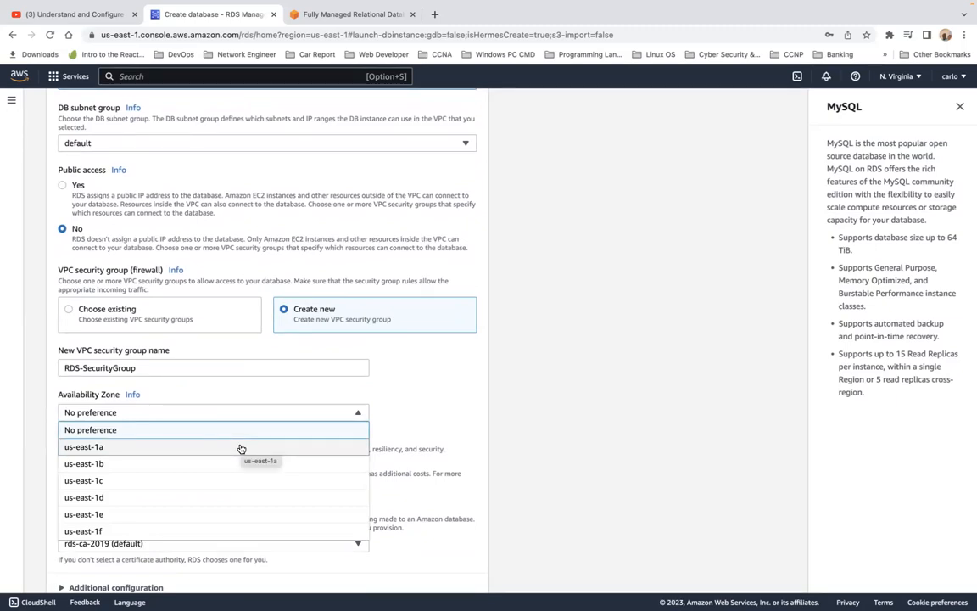
pyautogui.click(526, 366)
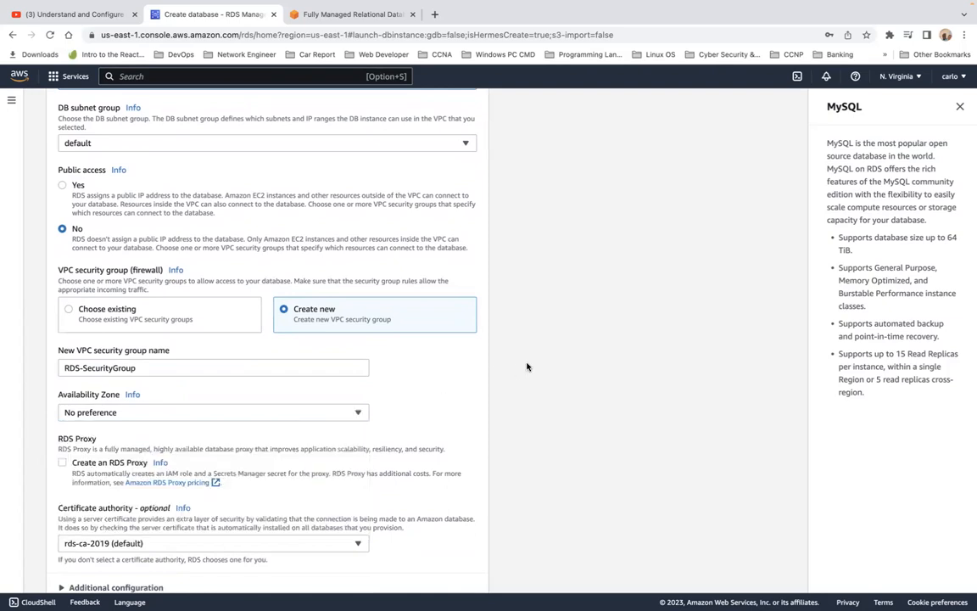
# Allow public access to the database in the connectivity settings.
pyautogui.click(62, 186)
pyautogui.scroll(4, 170, 208)
pyautogui.scroll(-1, 171, 208)
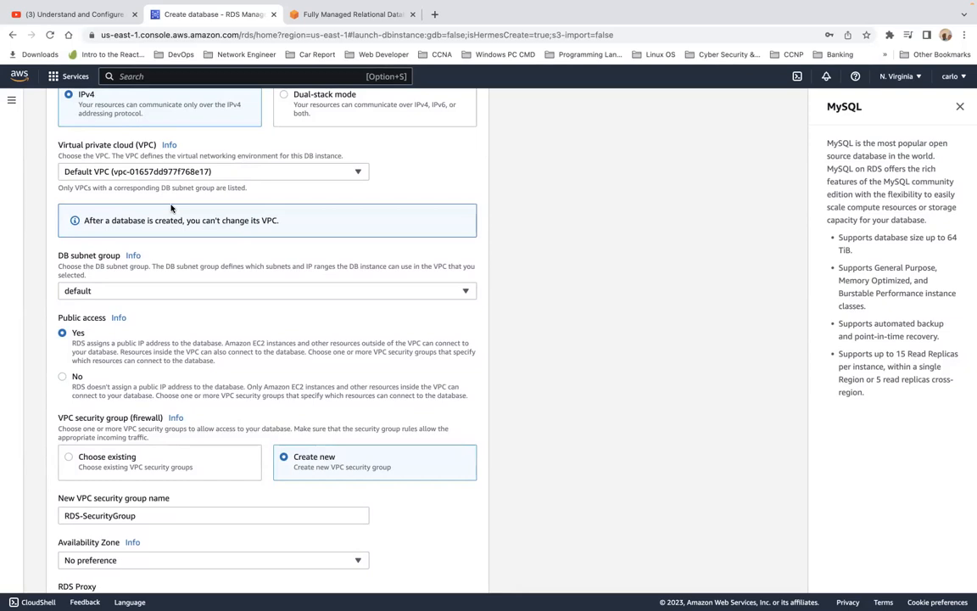
# Rename the new VPC security group to RDS-SQL-Db.
pyautogui.scroll(-3, 171, 208)
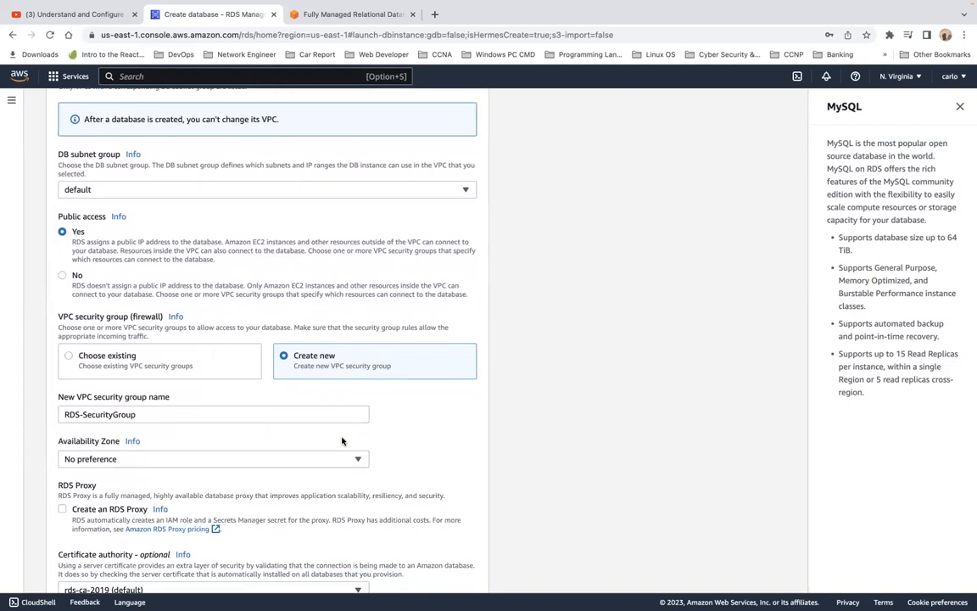
pyautogui.scroll(-1, 415, 443)
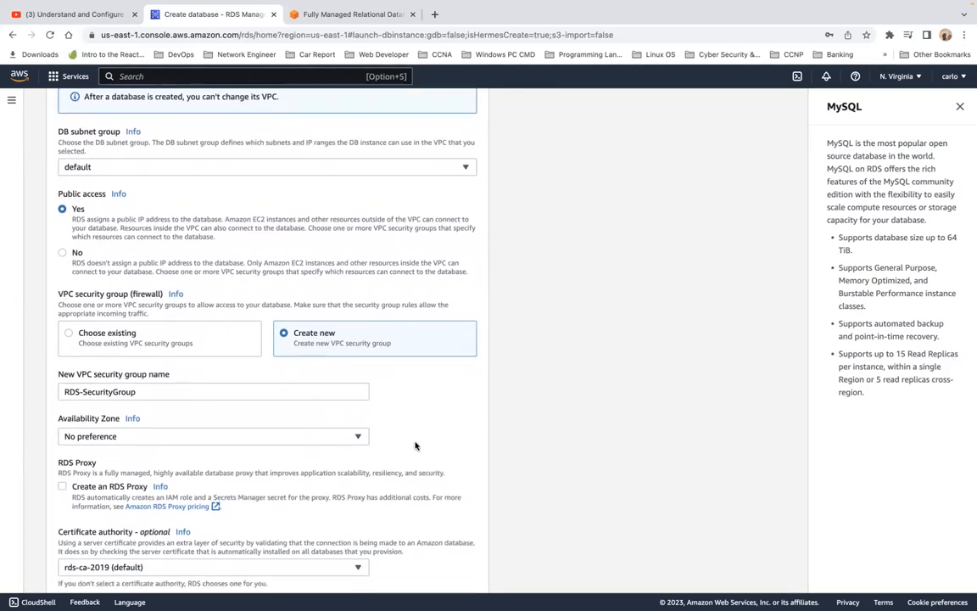
pyautogui.scroll(-2, 415, 445)
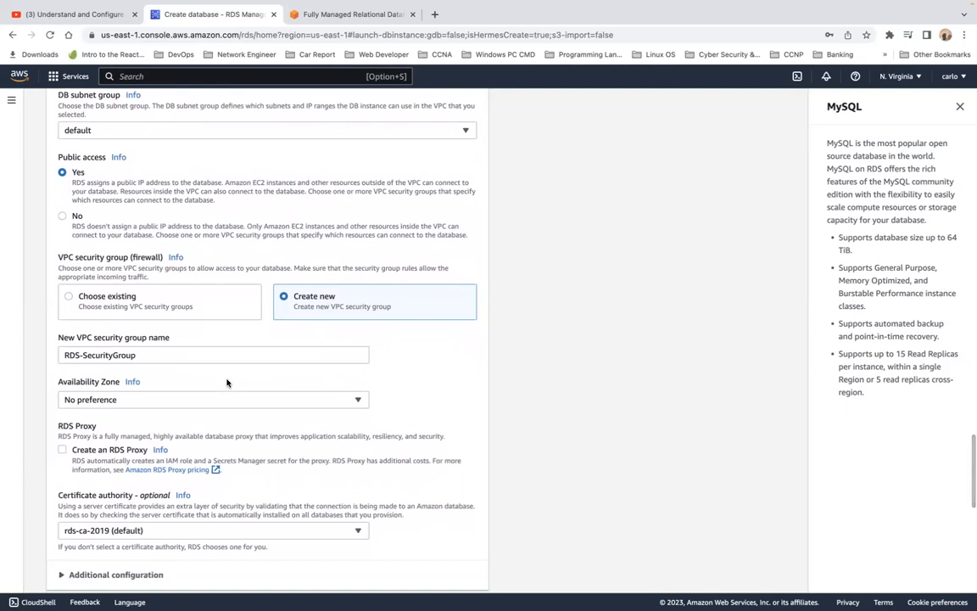
pyautogui.click(180, 357)
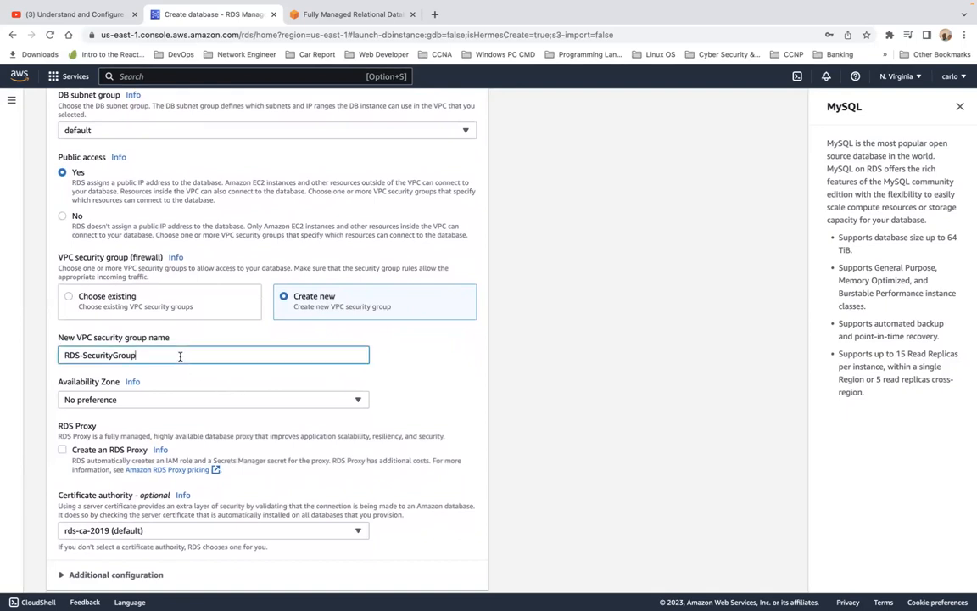
pyautogui.press('BackSpace')
pyautogui.press('BackSpace')
pyautogui.press('BackSpace')
pyautogui.press('BackSpace')
pyautogui.press('BackSpace')
pyautogui.press('BackSpace')
pyautogui.press('BackSpace')
pyautogui.press('BackSpace')
pyautogui.press('BackSpace')
pyautogui.press('BackSpace')
pyautogui.press('BackSpace')
pyautogui.press('BackSpace')
pyautogui.press('BackSpace')
pyautogui.press('BackSpace')
pyautogui.press('BackSpace')
pyautogui.press('BackSpace')
pyautogui.press('BackSpace')
pyautogui.write('RDS-SQL-Db')
# Check the RDS Proxy option and the available certificate authorities, leaving both at their defaults.
pyautogui.scroll(-3, 203, 335)
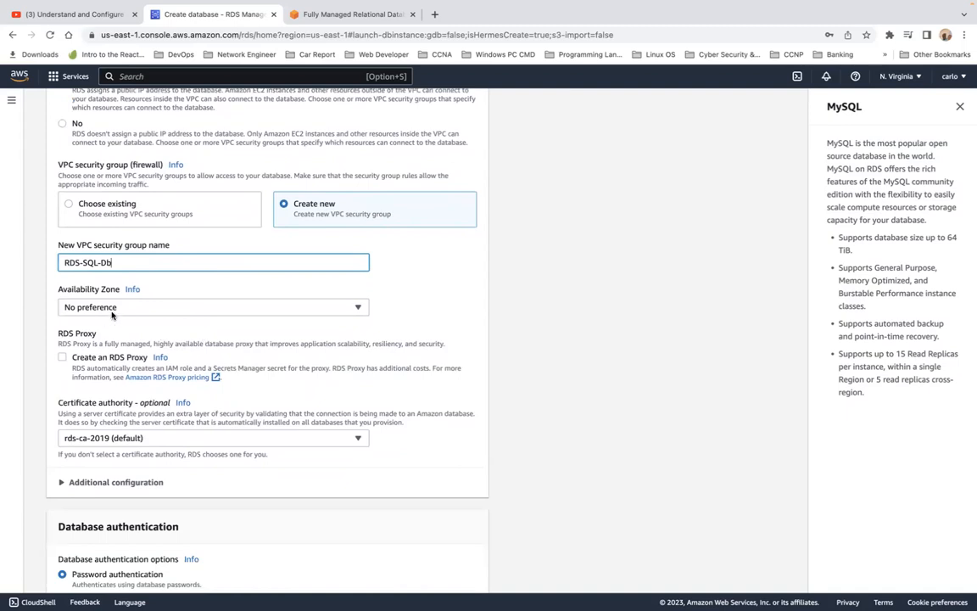
pyautogui.click(63, 358)
pyautogui.click(63, 358)
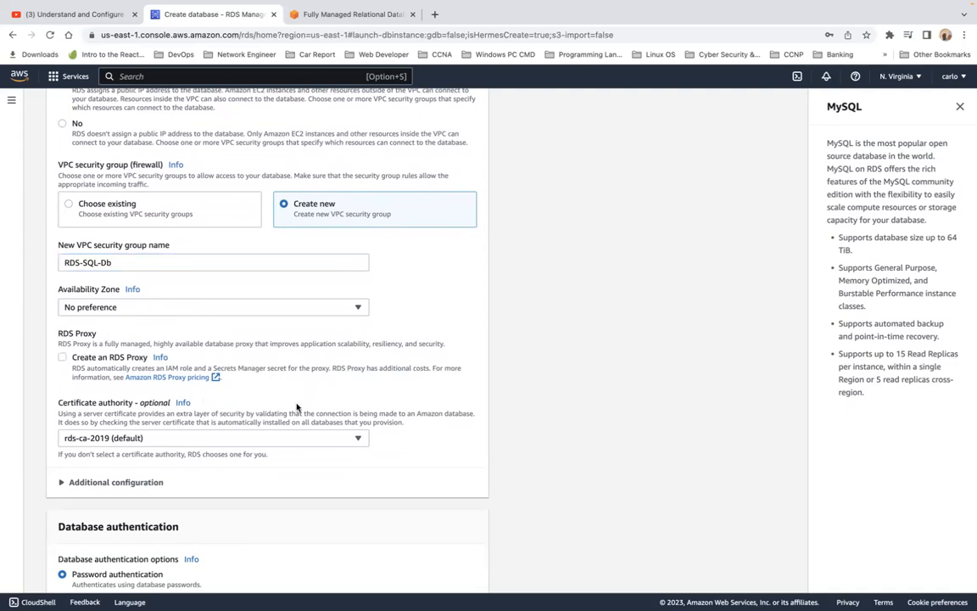
pyautogui.click(310, 439)
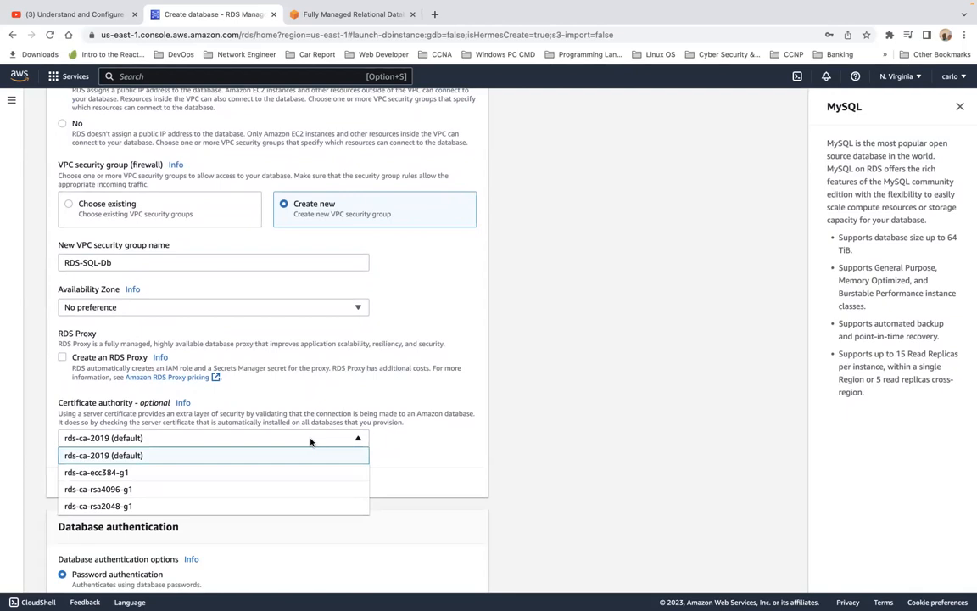
pyautogui.click(311, 441)
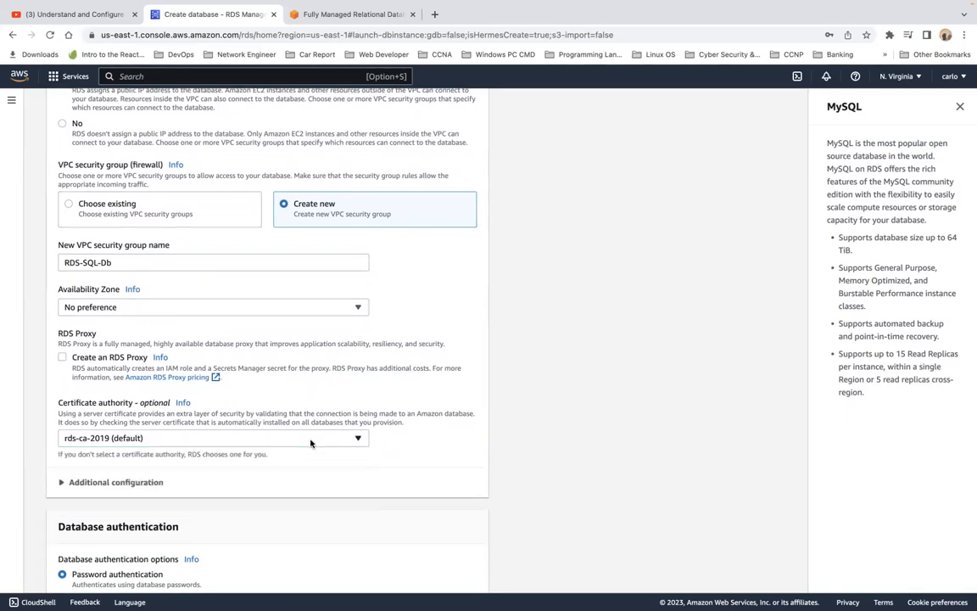
# Expand the additional connectivity configuration and review the database port, authentication and monitoring settings.
pyautogui.click(62, 484)
pyautogui.scroll(-2, 157, 493)
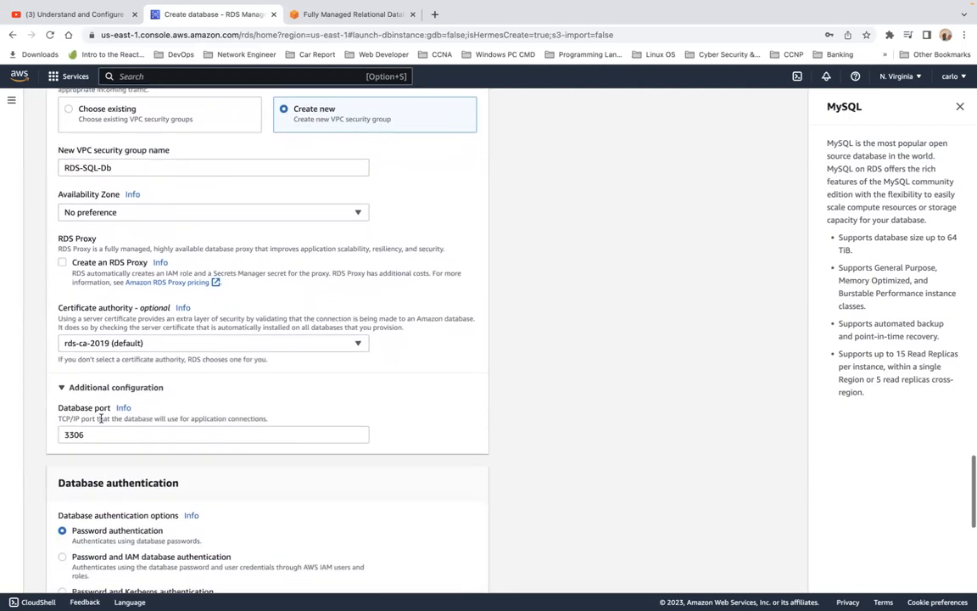
pyautogui.scroll(-2, 161, 468)
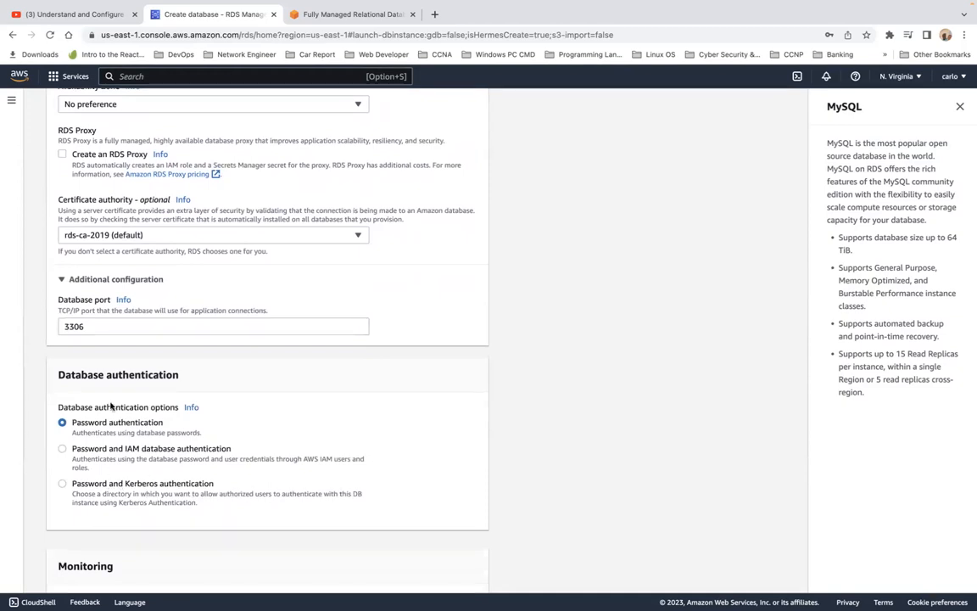
pyautogui.tripleClick(135, 375)
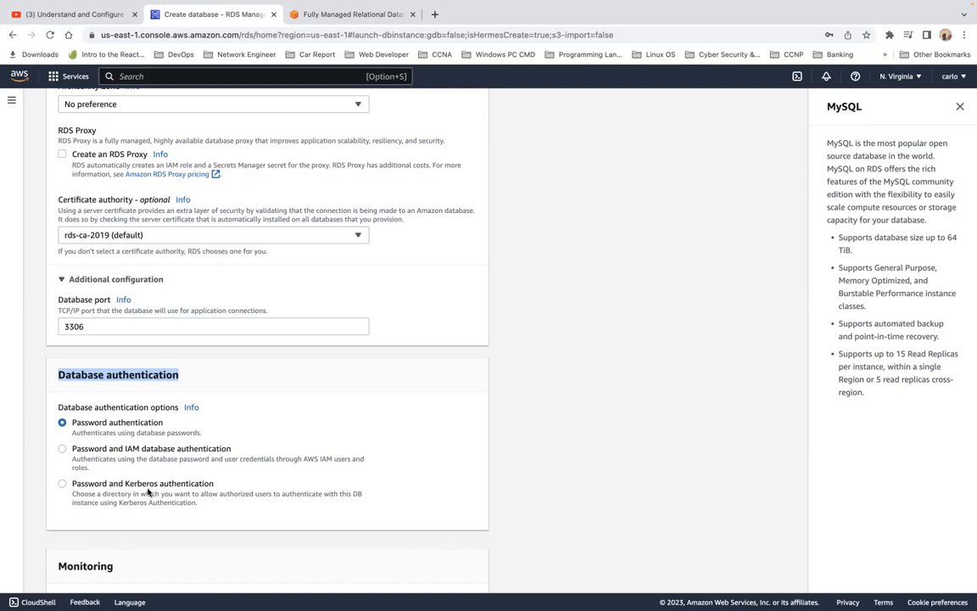
pyautogui.scroll(-3, 148, 496)
pyautogui.scroll(-4, 147, 501)
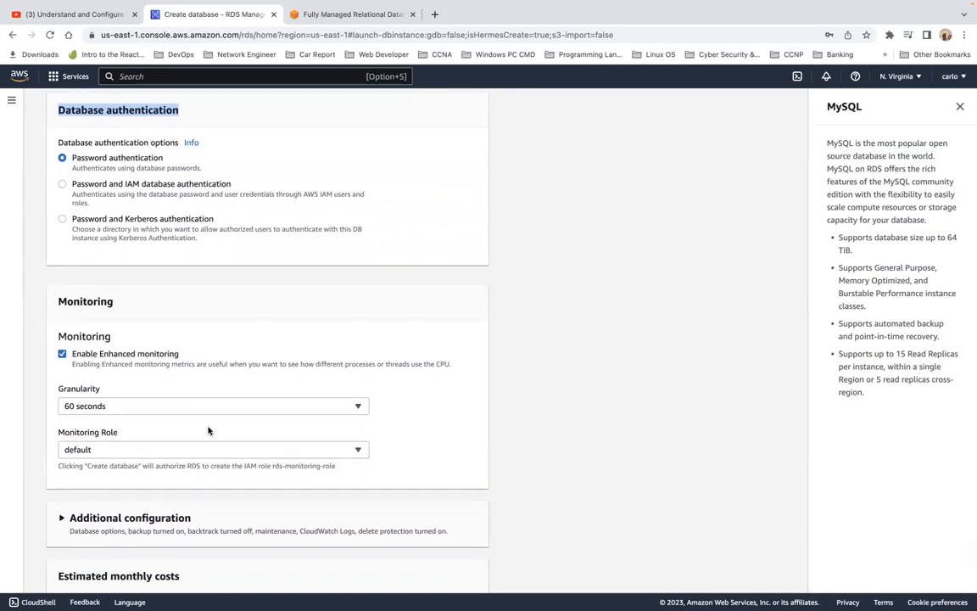
# Turn off Enhanced monitoring for the new database.
pyautogui.scroll(-1, 209, 429)
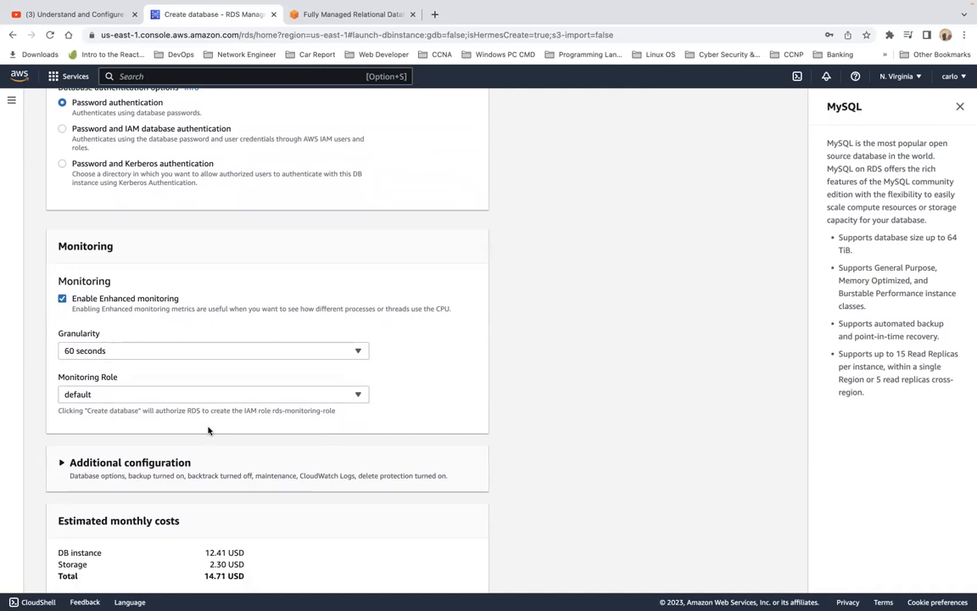
pyautogui.click(62, 299)
pyautogui.click(61, 299)
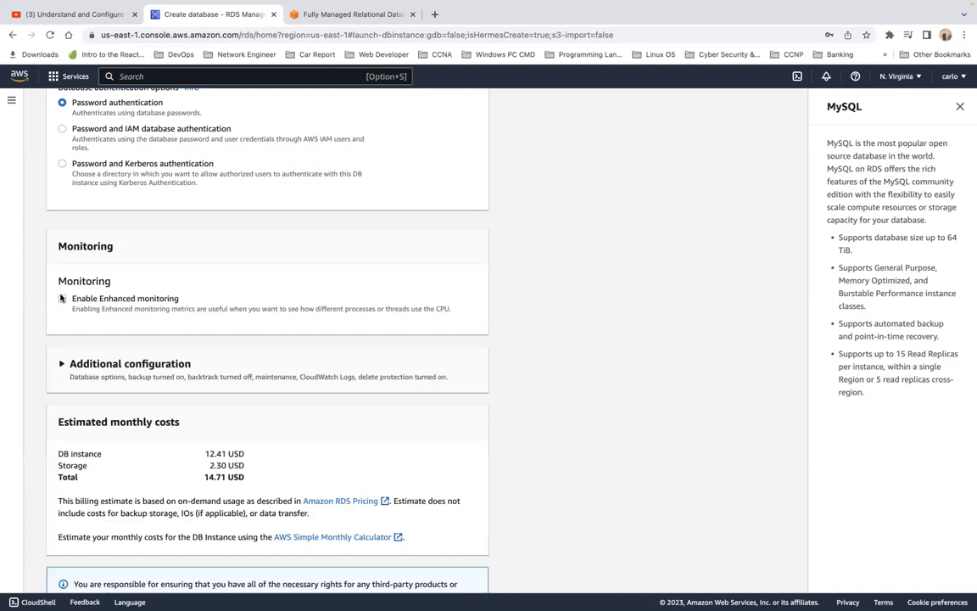
pyautogui.scroll(-2, 61, 299)
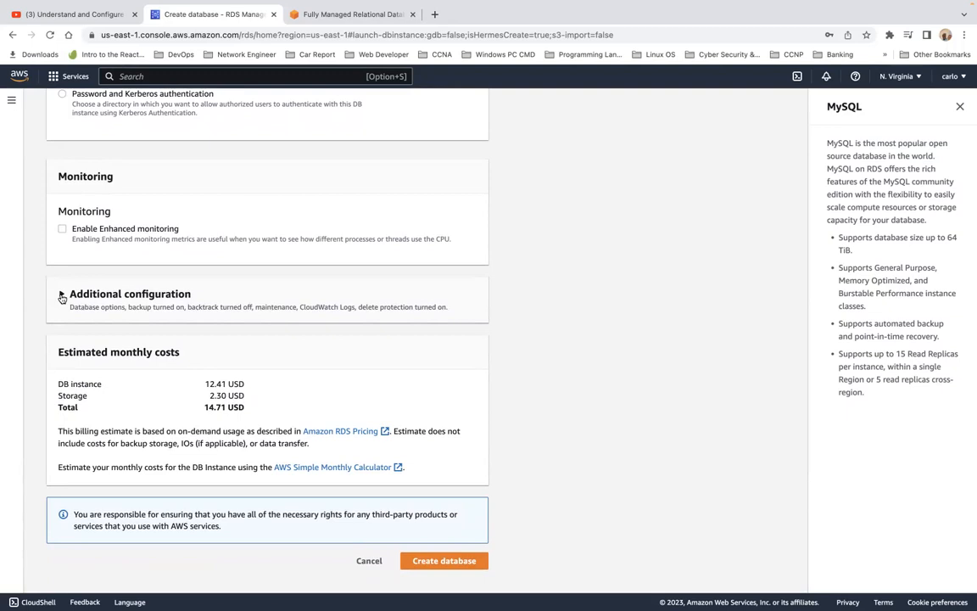
# Collapse the additional configuration section under the connectivity settings.
pyautogui.scroll(5, 61, 297)
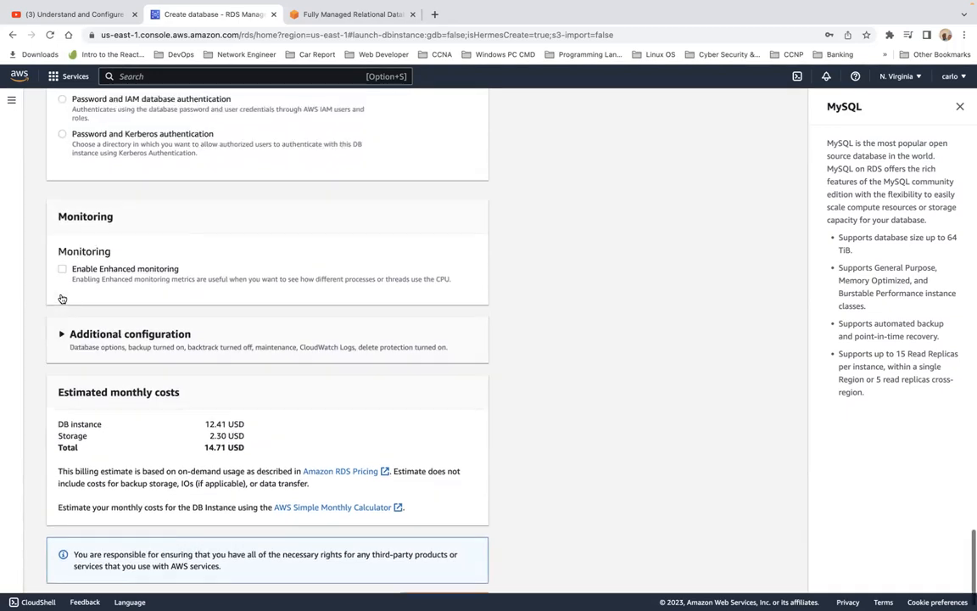
pyautogui.scroll(5, 61, 298)
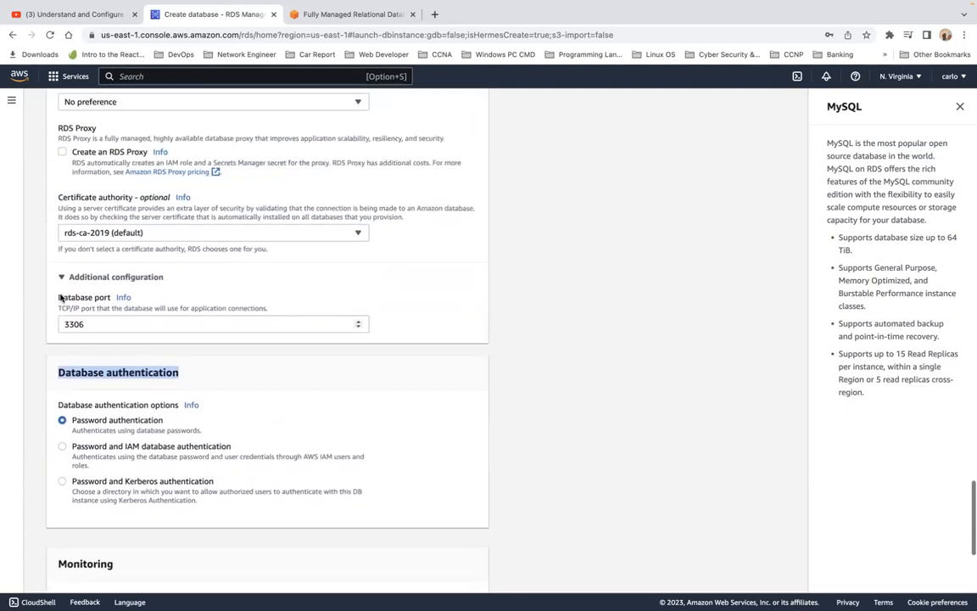
pyautogui.scroll(-3, 61, 297)
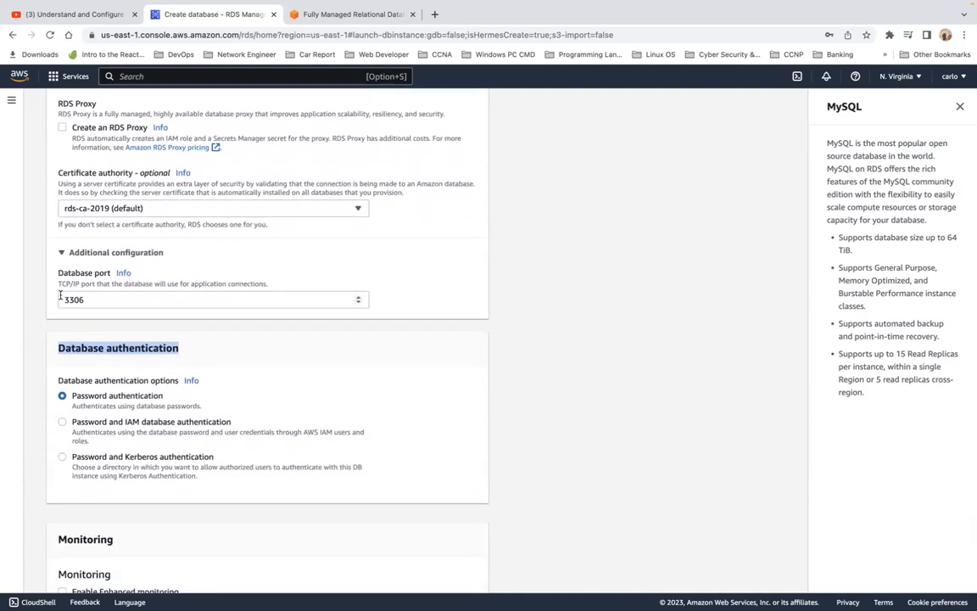
pyautogui.click(61, 253)
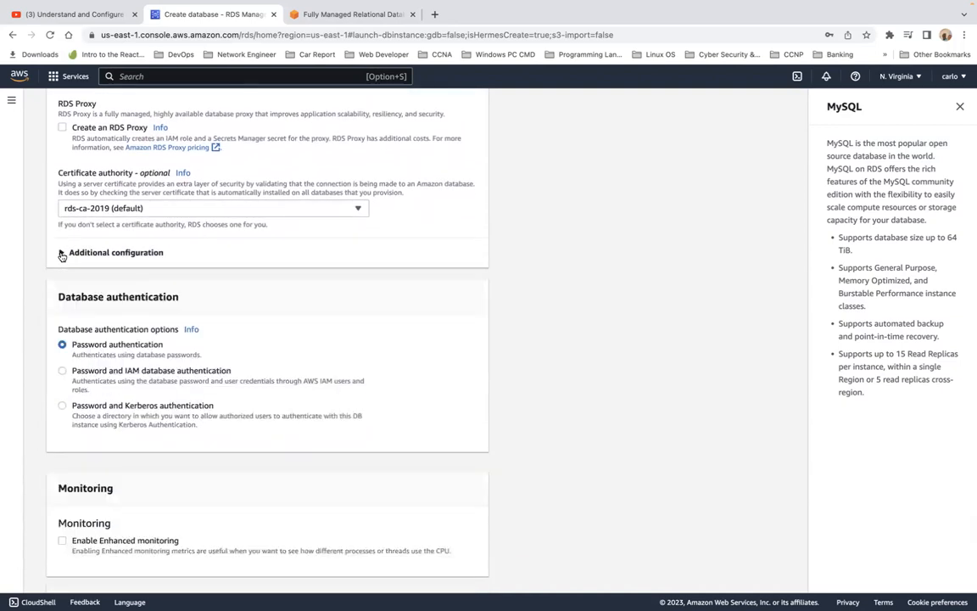
# Expand the additional configuration below Monitoring and enter mysql-db as the initial database name.
pyautogui.scroll(-2, 201, 314)
pyautogui.scroll(-4, 201, 314)
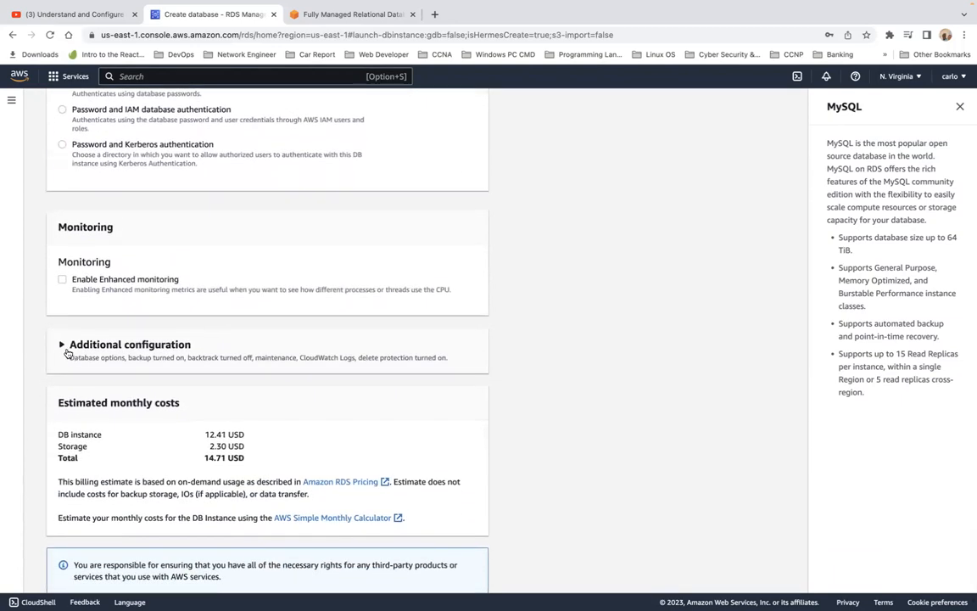
pyautogui.click(64, 350)
pyautogui.click(129, 421)
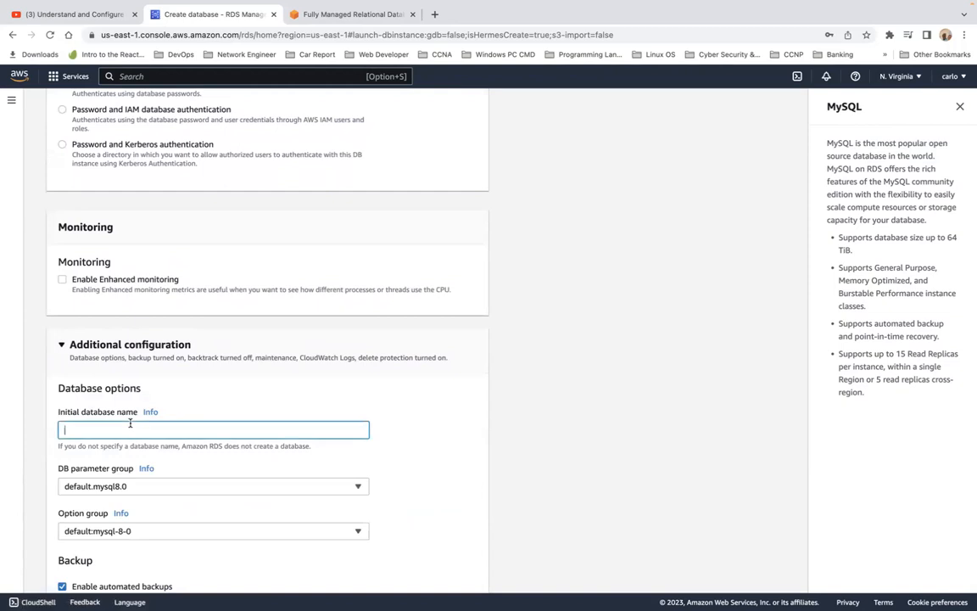
pyautogui.write('mysql-db')
pyautogui.scroll(-4, 254, 339)
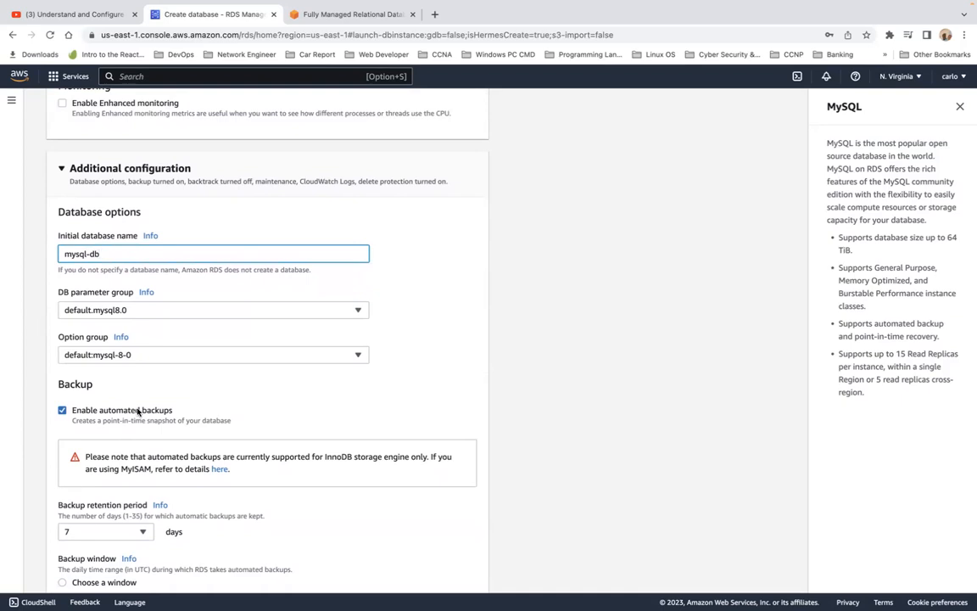
pyautogui.scroll(-2, 138, 411)
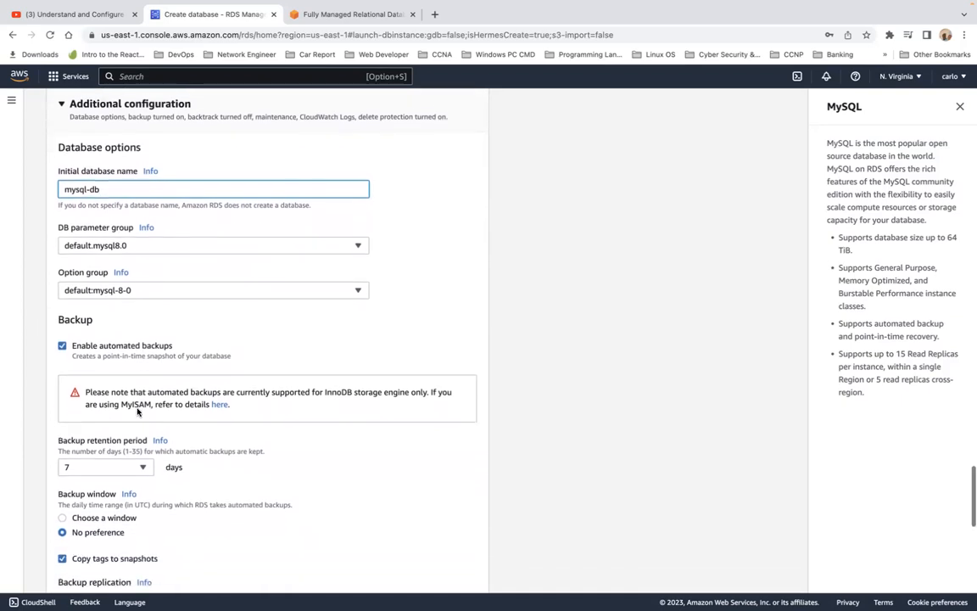
pyautogui.scroll(-2, 138, 412)
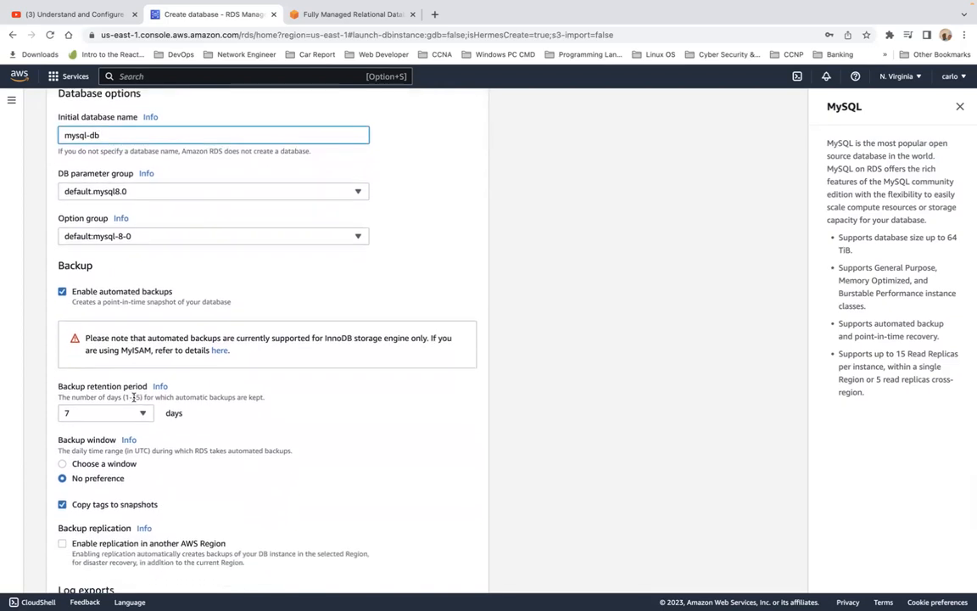
pyautogui.moveTo(128, 396); pyautogui.dragTo(144, 401)
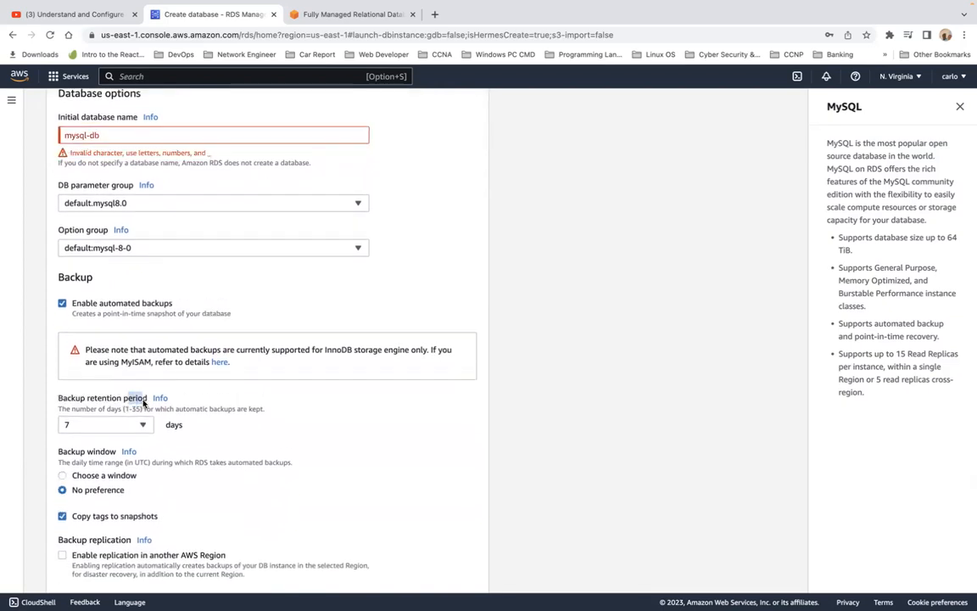
pyautogui.scroll(1, 216, 399)
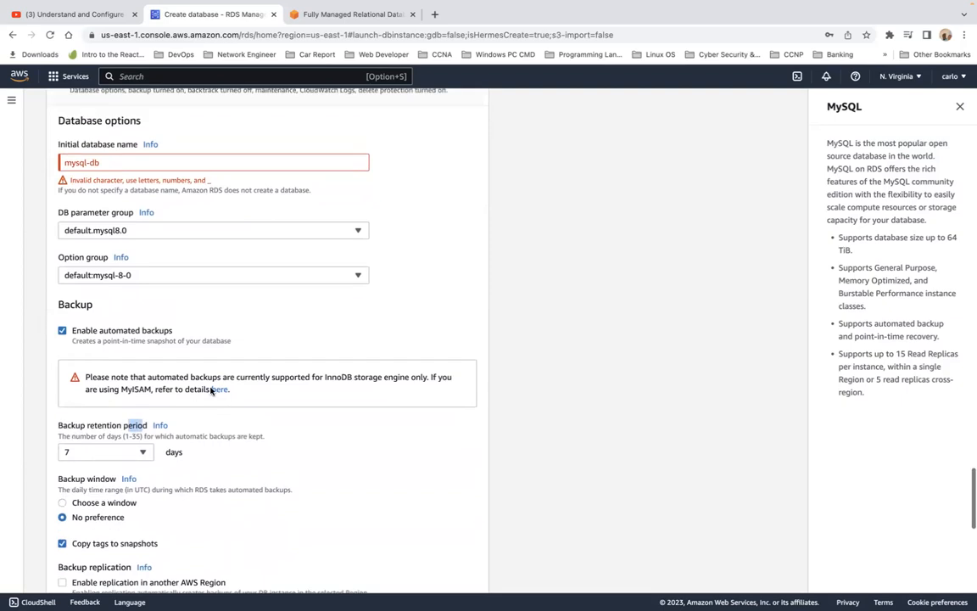
# Remove the hyphen from the initial database name so it reads mysqldb.
pyautogui.click(97, 162)
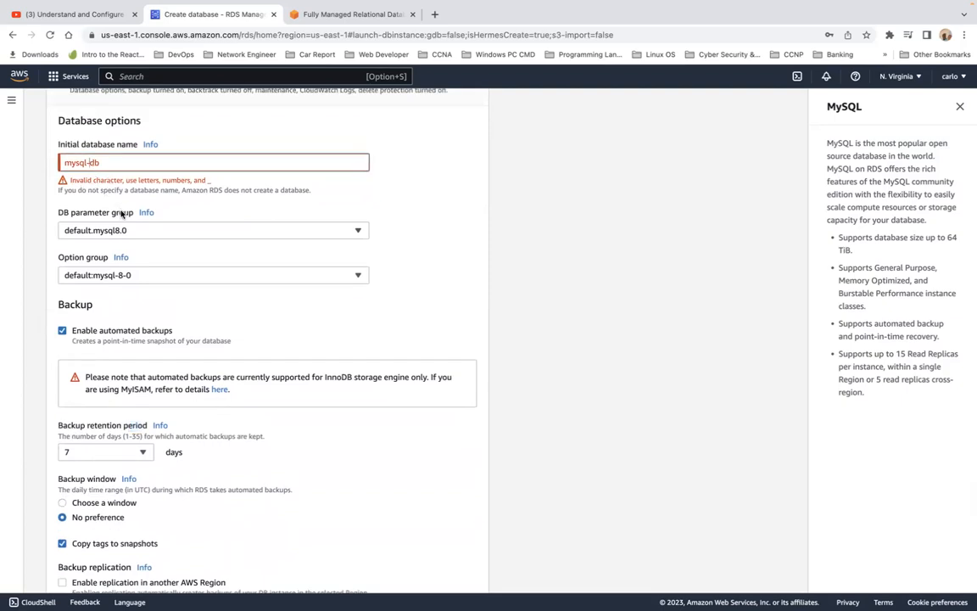
pyautogui.press('BackSpace')
pyautogui.click(460, 212)
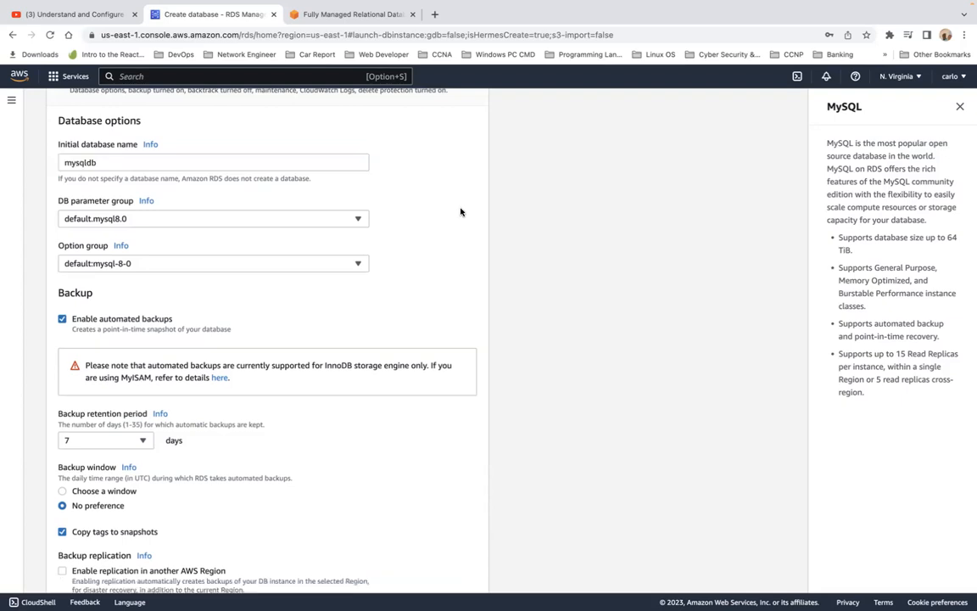
# Check the backup settings and the available retention periods, keeping backup retention at 7 days.
pyautogui.scroll(-5, 473, 264)
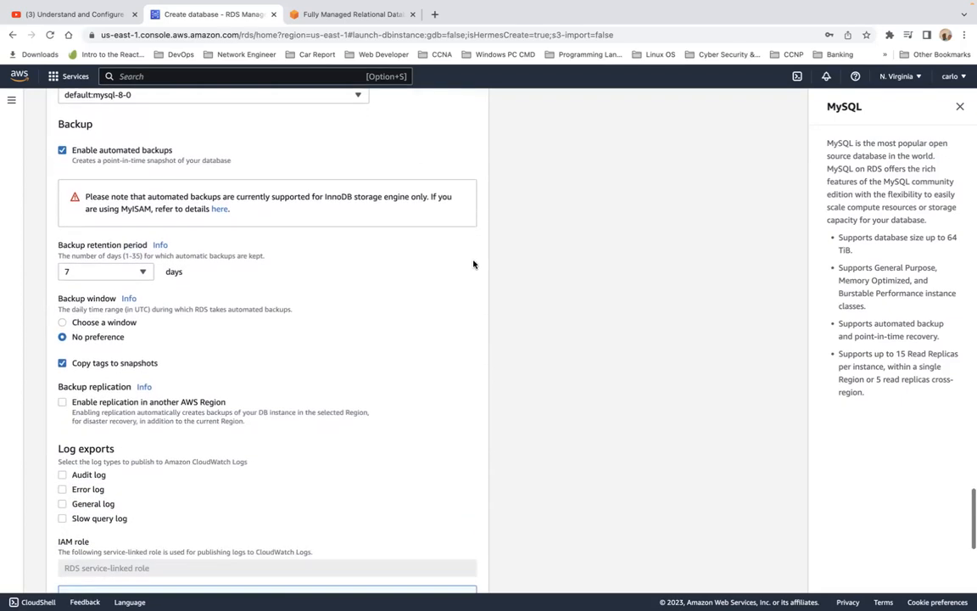
pyautogui.scroll(-1, 428, 298)
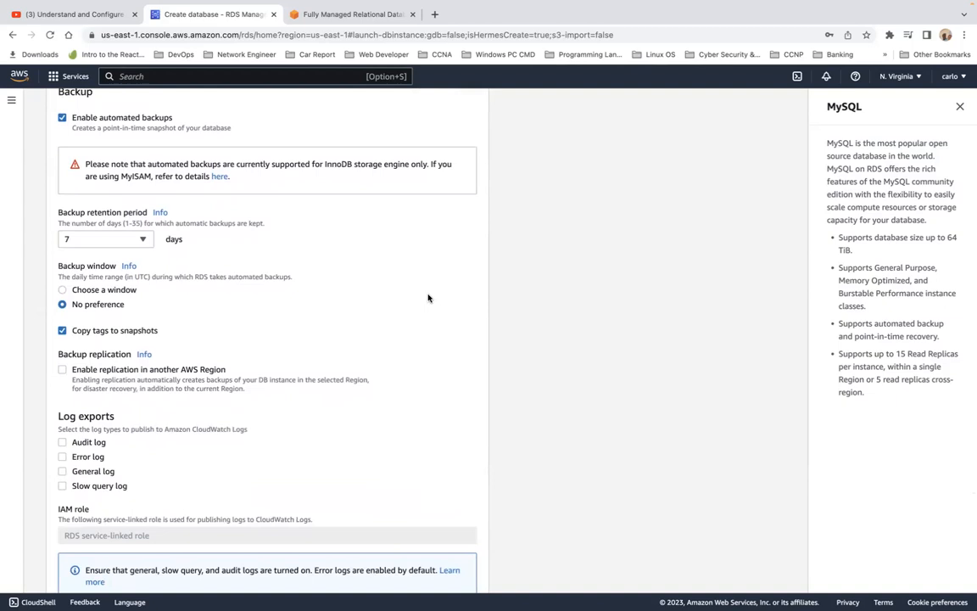
pyautogui.click(94, 241)
pyautogui.click(85, 256)
pyautogui.click(131, 240)
pyautogui.click(118, 374)
# Review the backup replication, log export, maintenance and deletion protection settings and the estimated monthly cost.
pyautogui.scroll(-2, 283, 336)
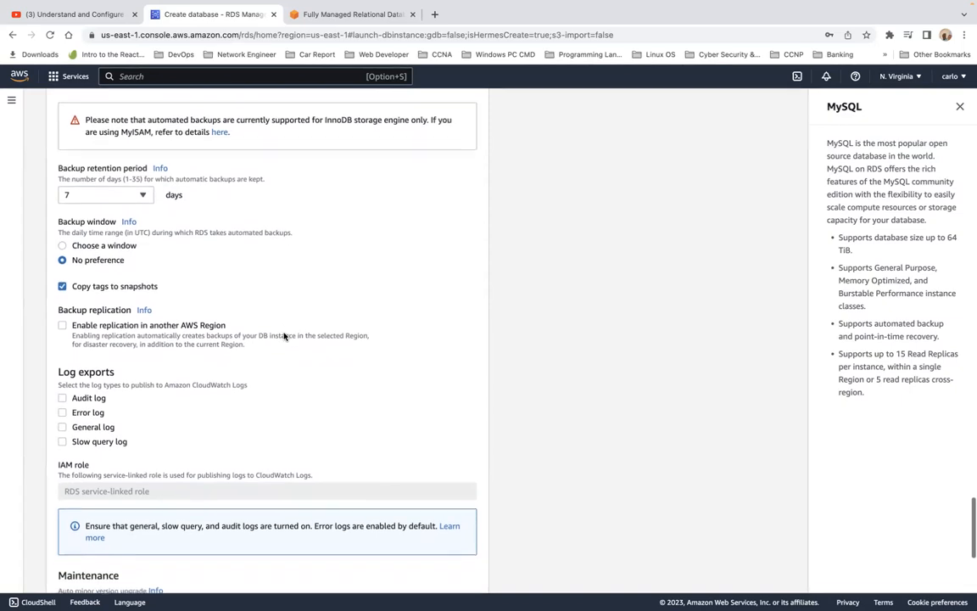
pyautogui.scroll(-3, 283, 336)
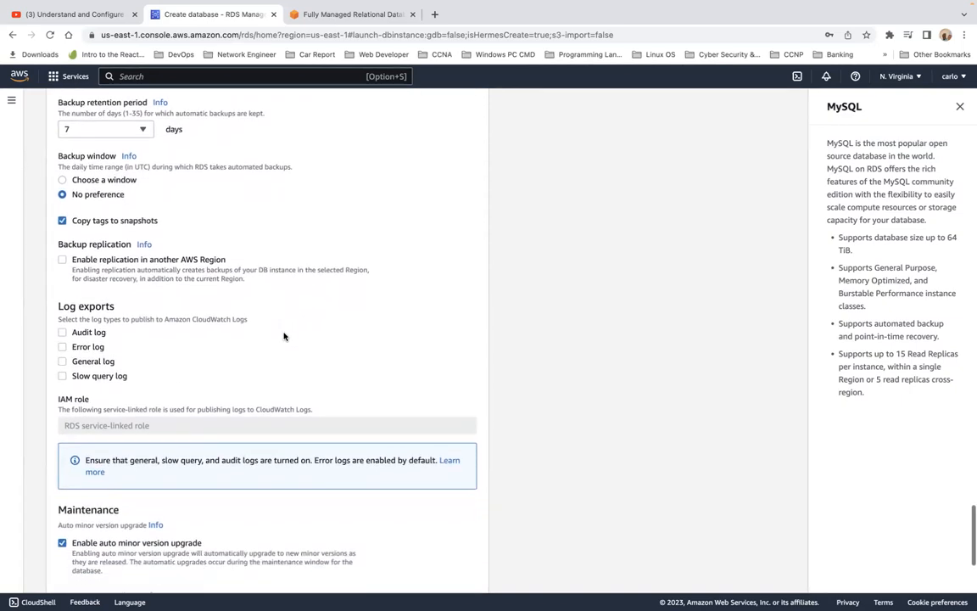
pyautogui.scroll(1, 283, 336)
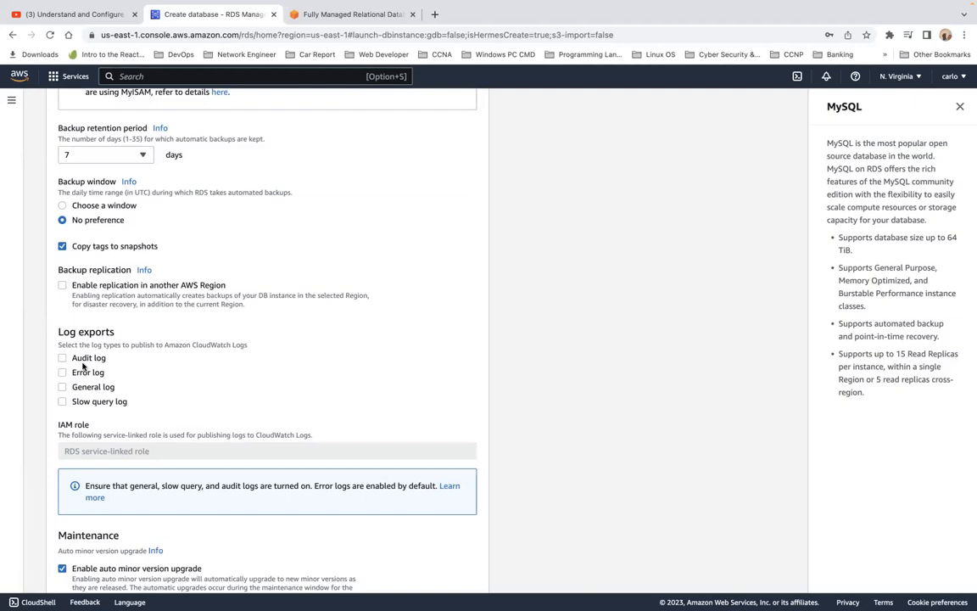
pyautogui.scroll(-5, 190, 430)
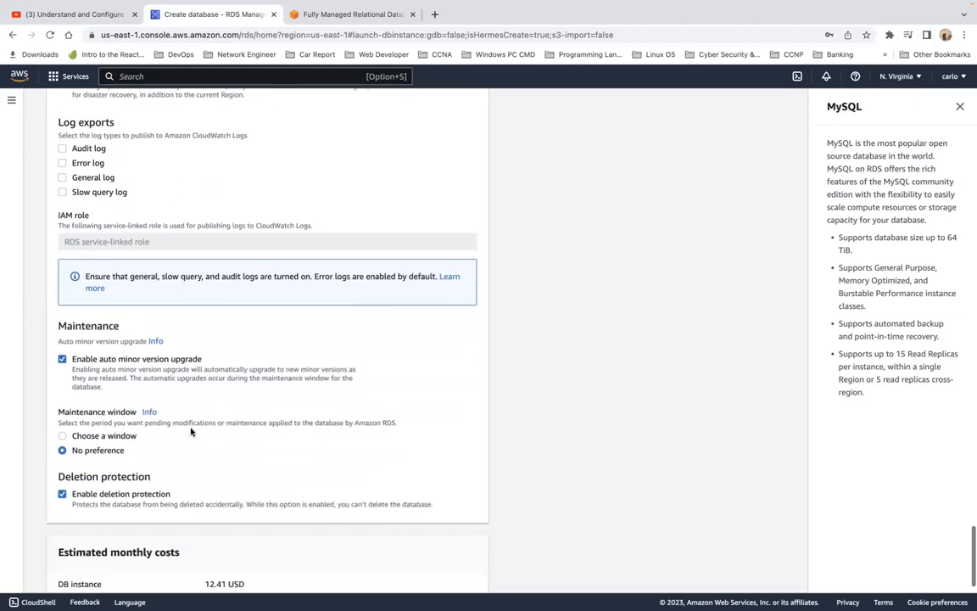
pyautogui.scroll(-1, 190, 431)
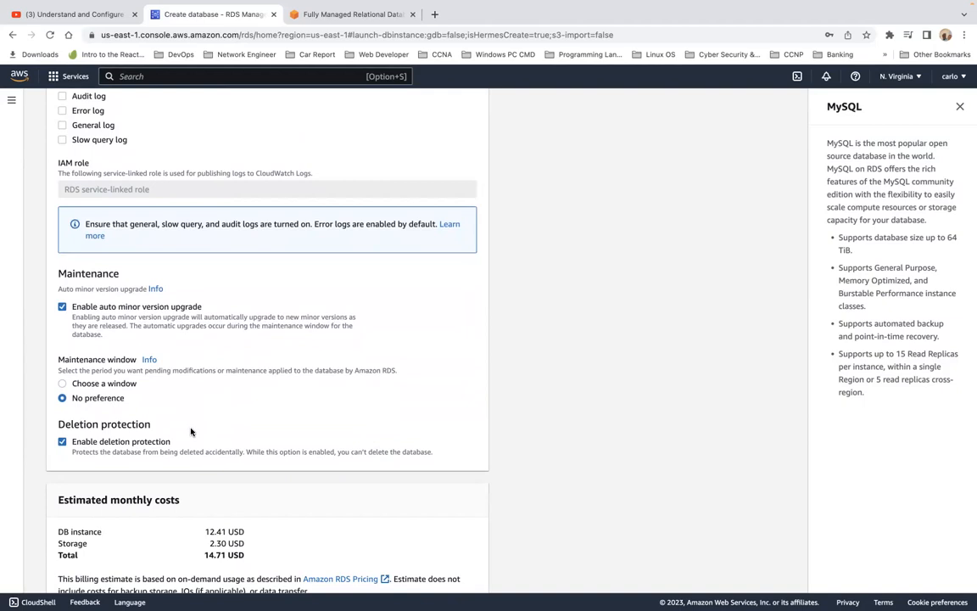
pyautogui.scroll(-1, 191, 432)
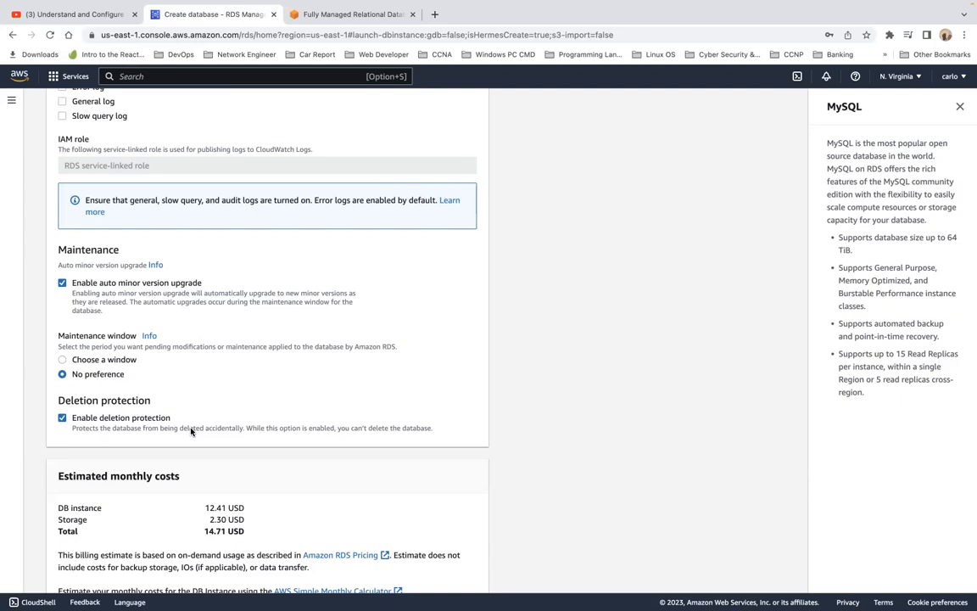
pyautogui.scroll(-2, 191, 431)
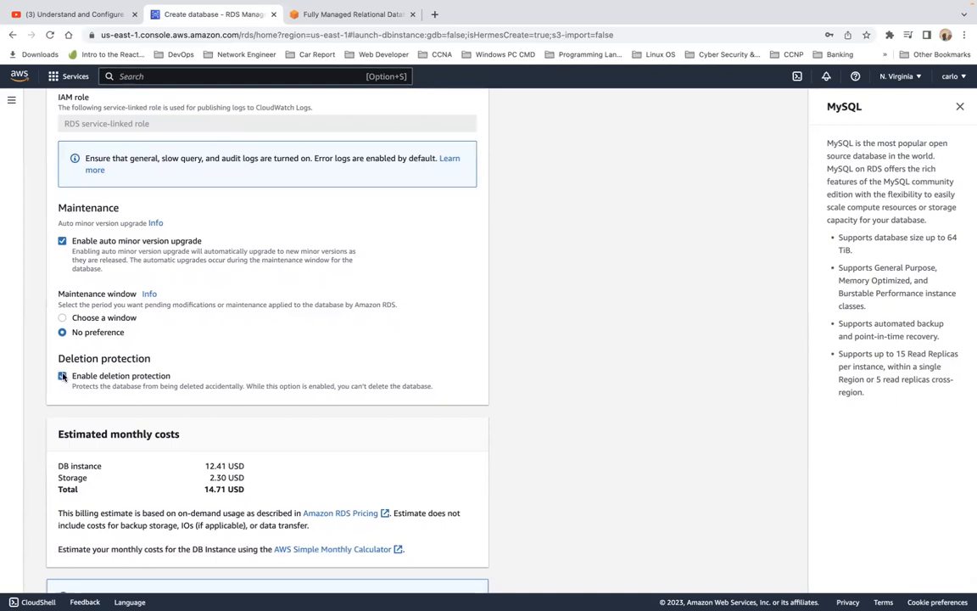
pyautogui.scroll(-4, 271, 398)
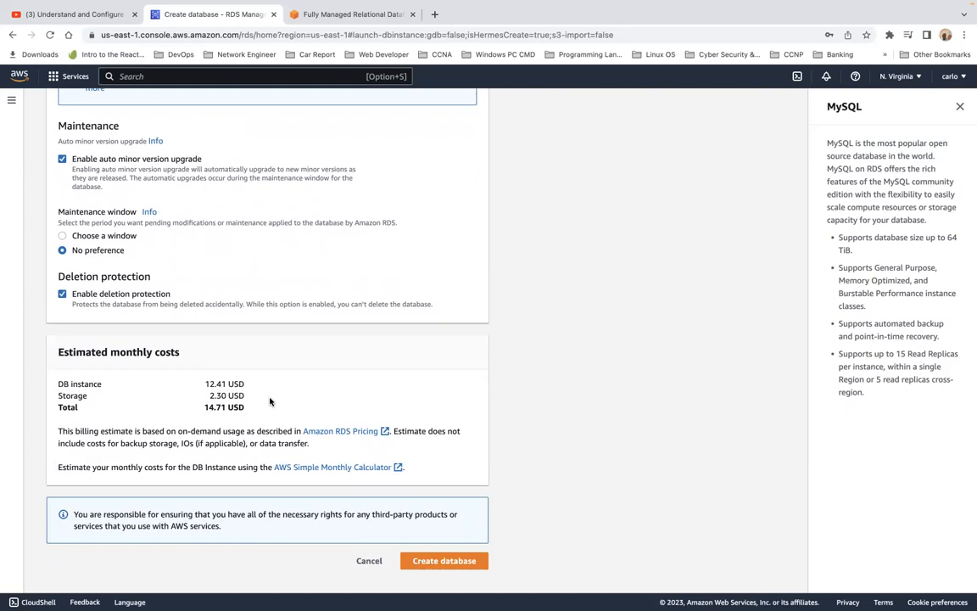
pyautogui.tripleClick(225, 408)
# Create the database and dismiss the browser password warning and the suggested add-ons dialog.
pyautogui.click(456, 565)
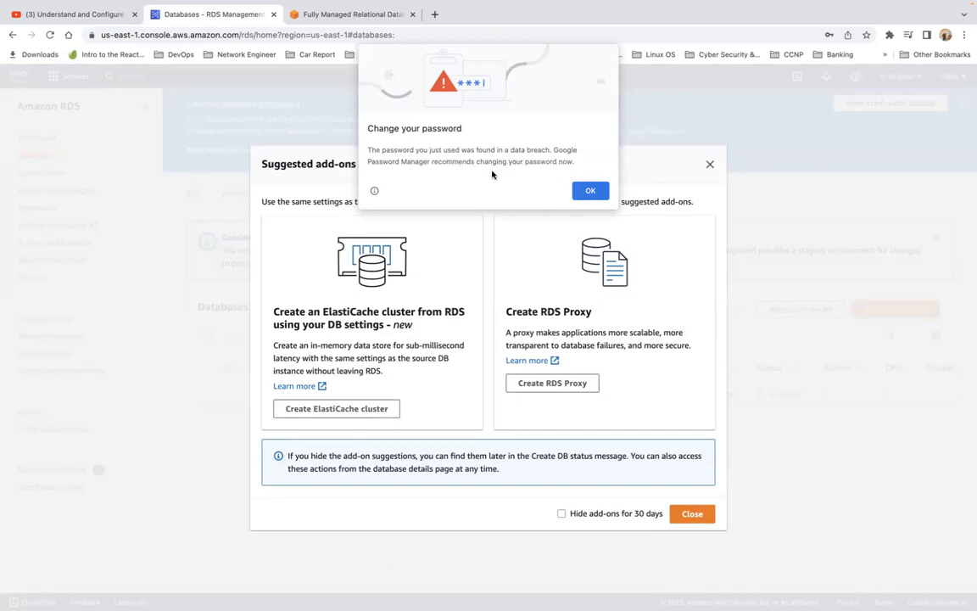
pyautogui.click(588, 191)
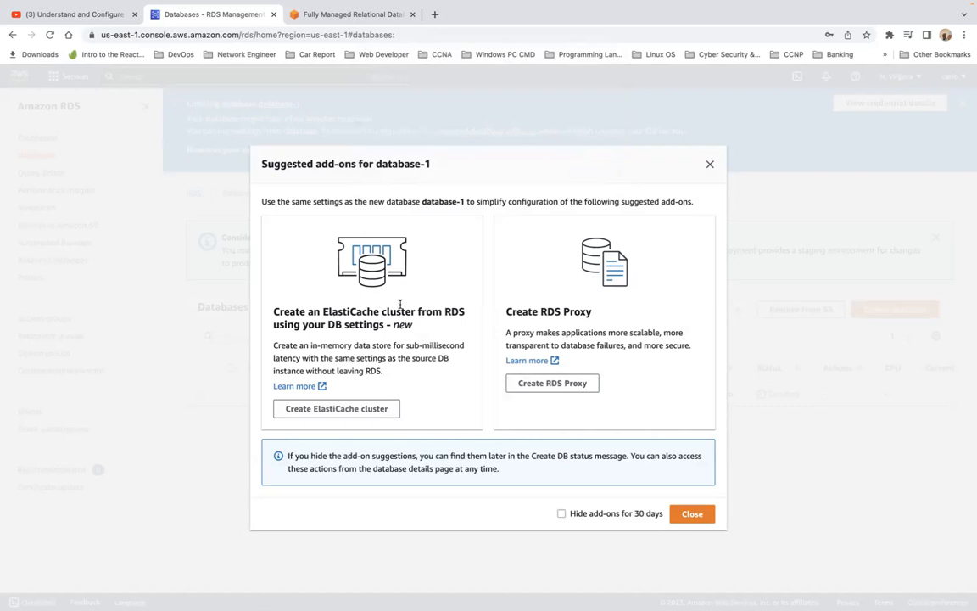
pyautogui.click(693, 514)
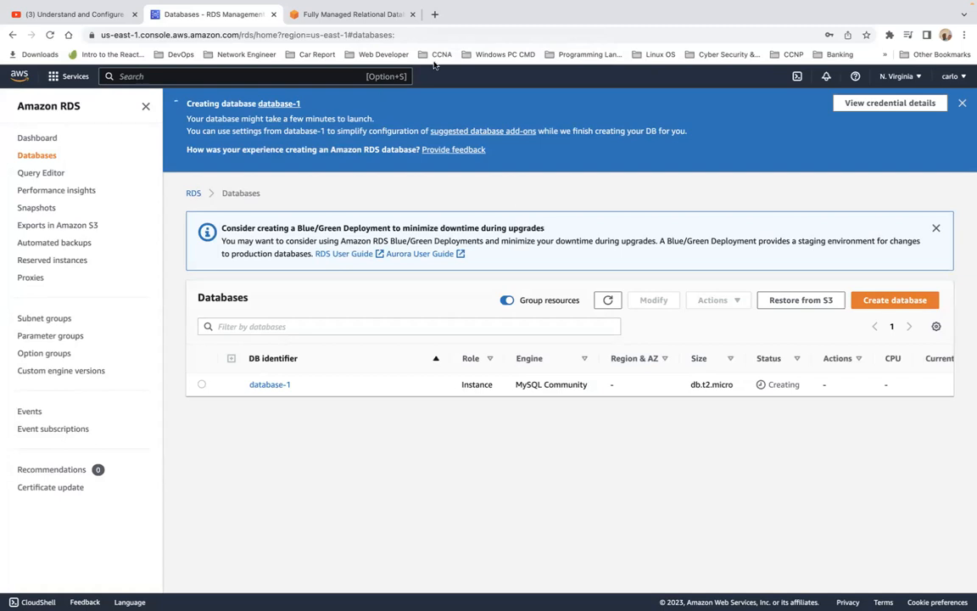
# Search Google in a new browser tab for "sql electron for mac" and locate the Sqlectron GitHub Pages result.
pyautogui.click(434, 14)
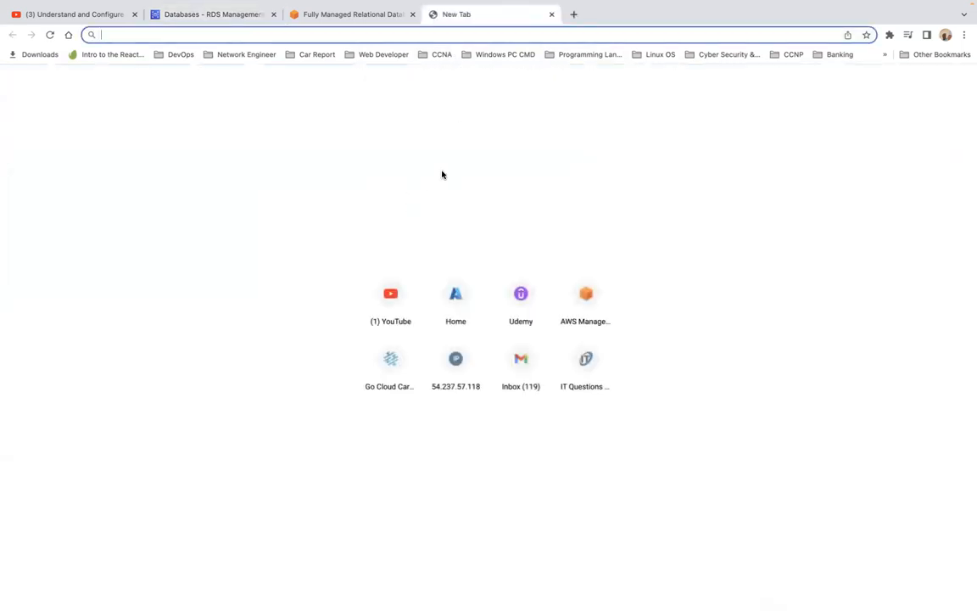
pyautogui.write('google.com')
pyautogui.press('Return')
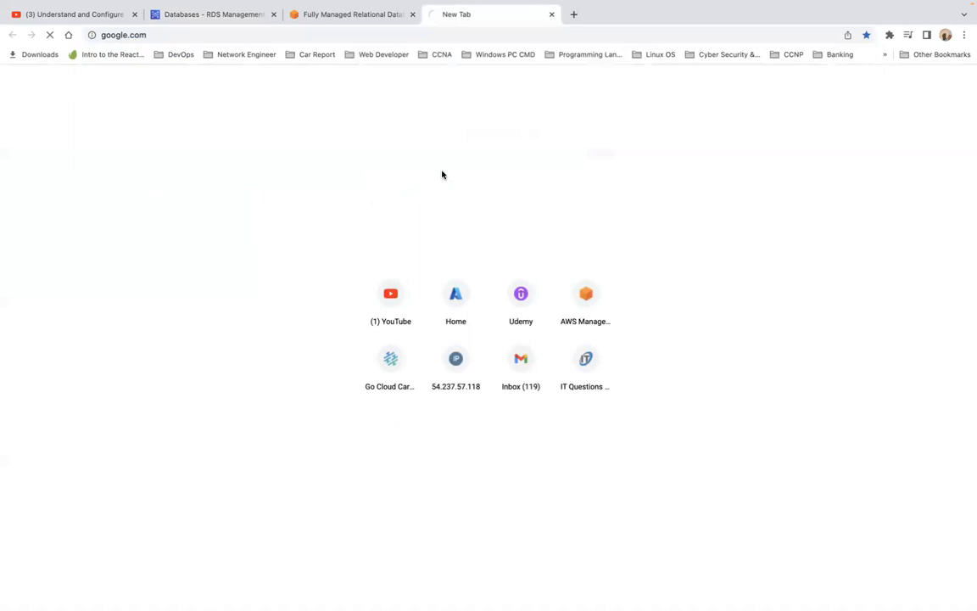
pyautogui.write('sql elec')
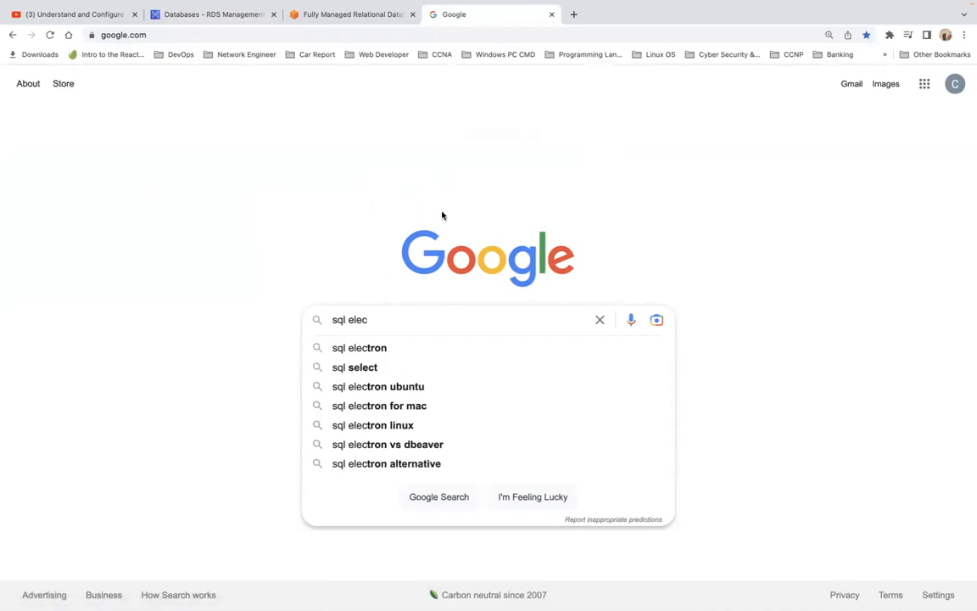
pyautogui.click(441, 406)
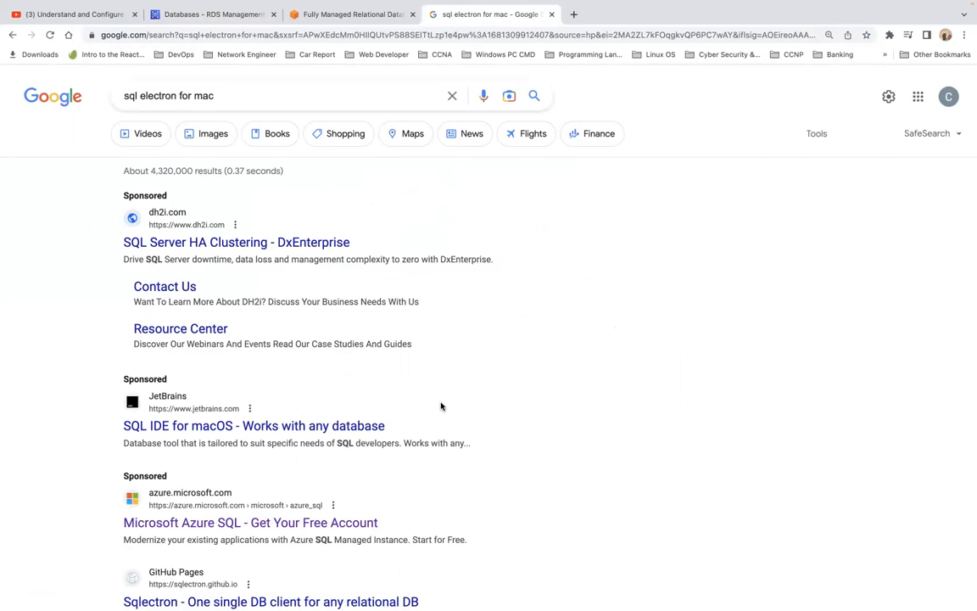
pyautogui.scroll(-2, 441, 406)
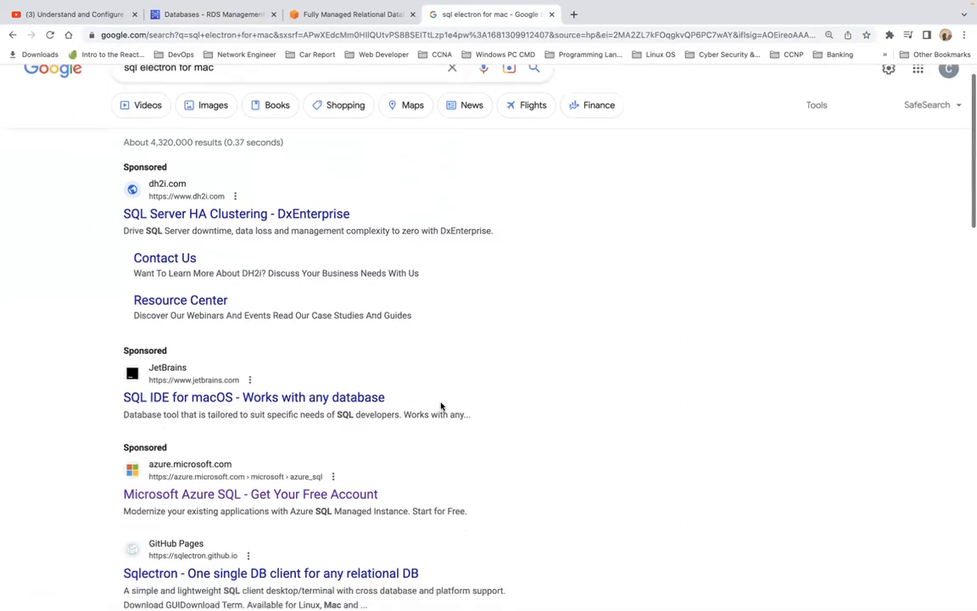
pyautogui.scroll(-1, 441, 407)
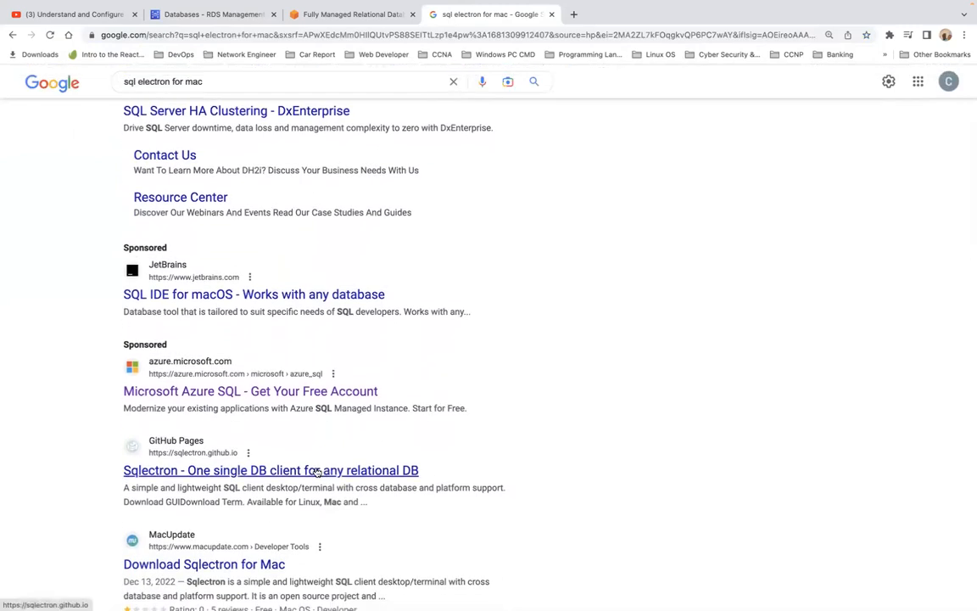
# Open the Sqlectron GitHub Pages site and look over its GUI and terminal versions.
pyautogui.click(315, 471)
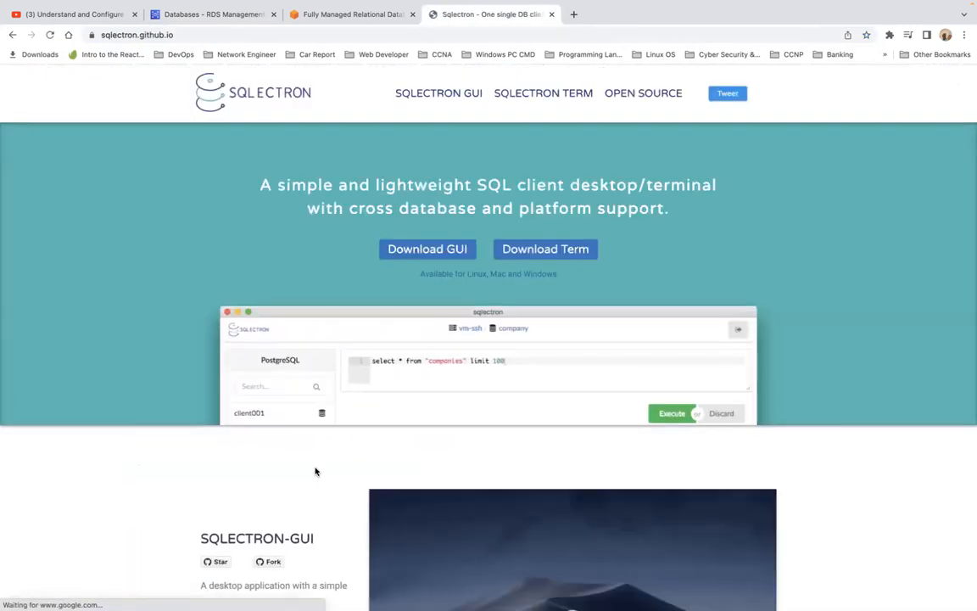
pyautogui.scroll(-3, 316, 471)
pyautogui.scroll(-5, 316, 470)
pyautogui.scroll(5, 316, 471)
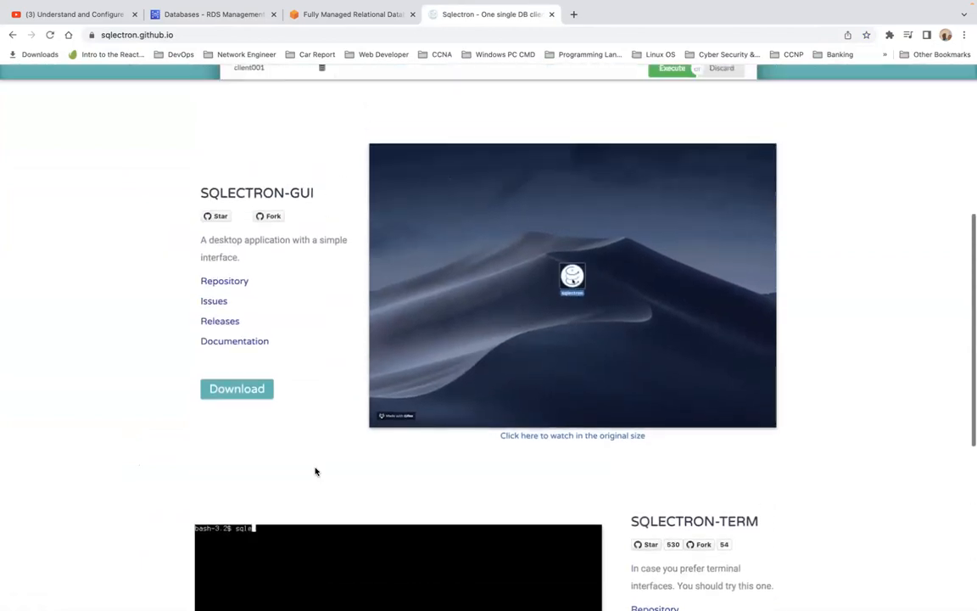
pyautogui.scroll(-4, 315, 472)
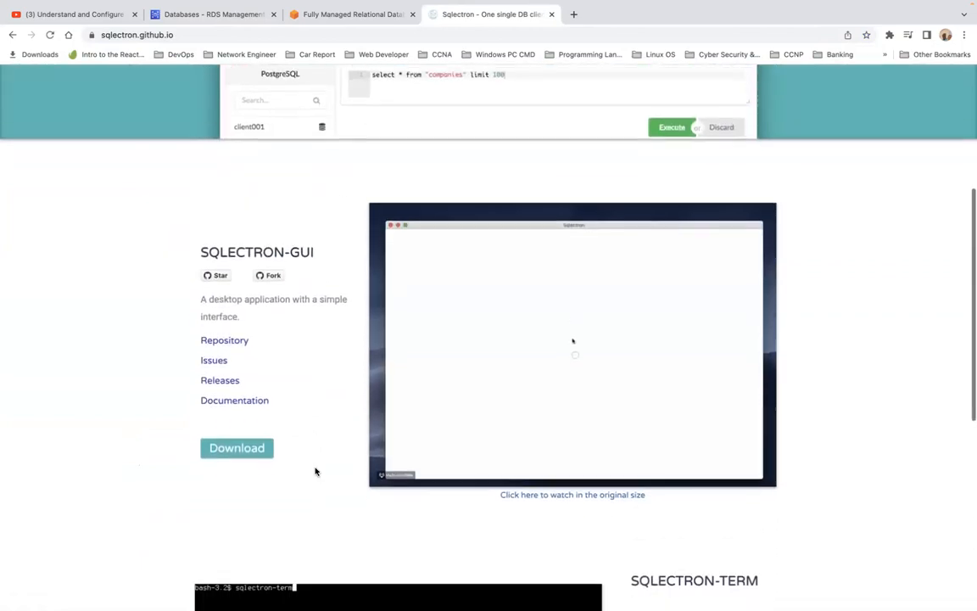
pyautogui.scroll(-5, 315, 472)
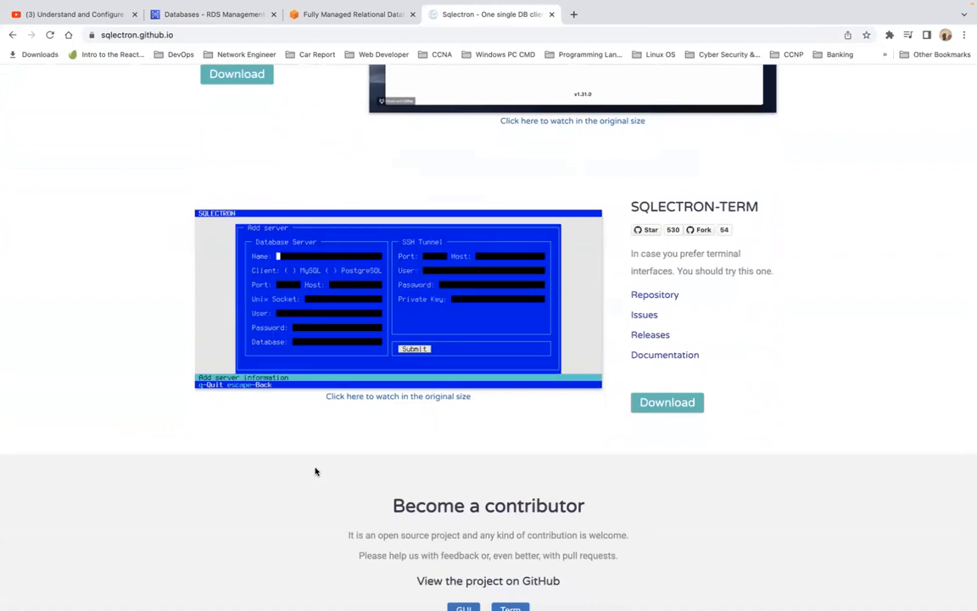
pyautogui.scroll(2, 316, 472)
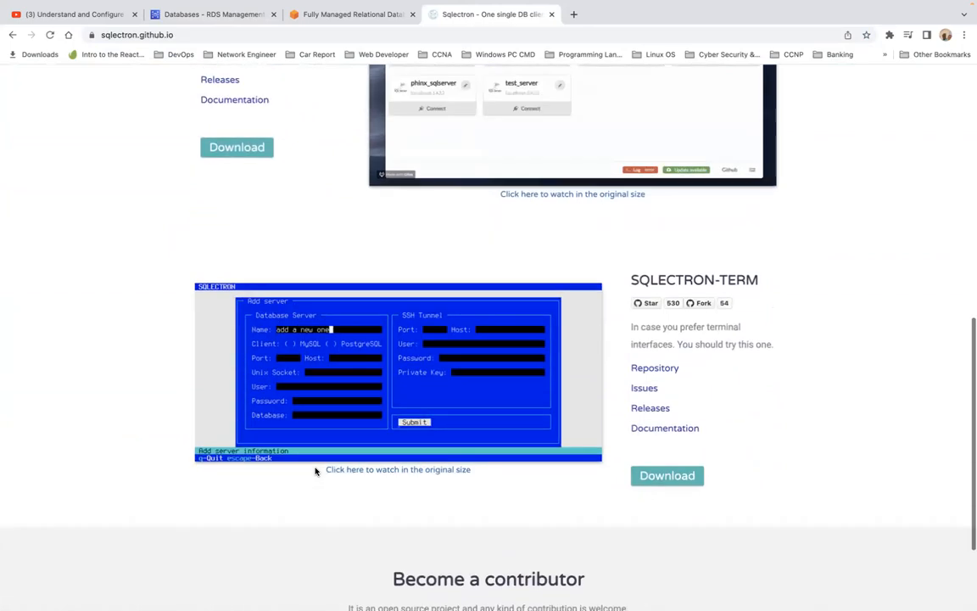
pyautogui.scroll(10, 315, 472)
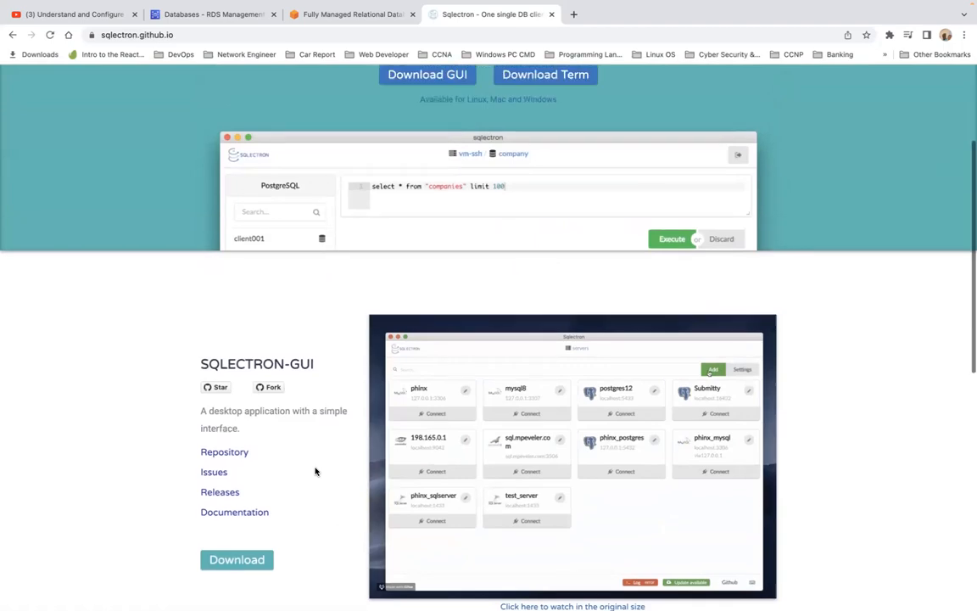
pyautogui.scroll(2, 316, 472)
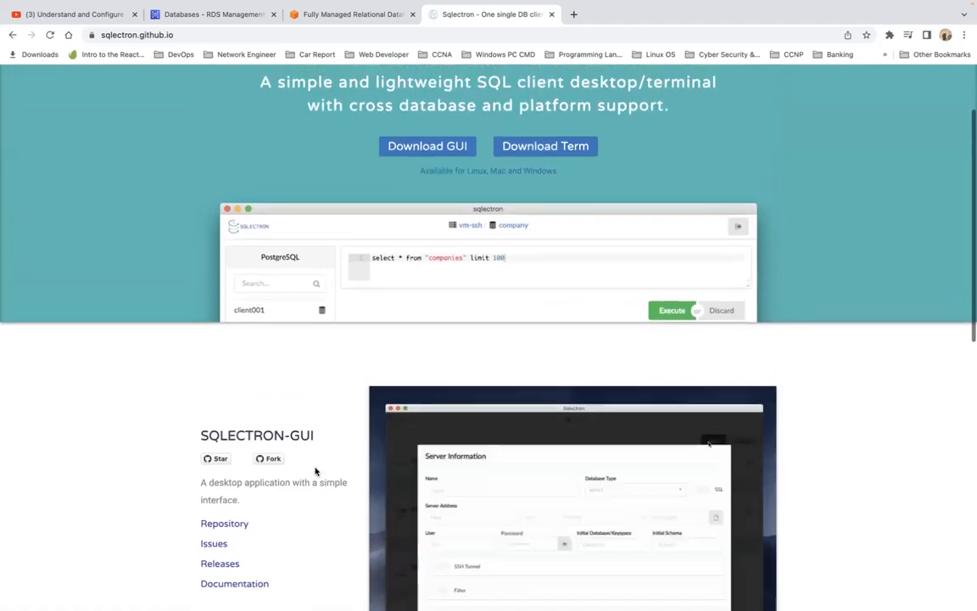
# Download sqlectron-1.38.0.dmg from the assets of the Sqlectron GUI v1.38.0 release on GitHub.
pyautogui.click(419, 157)
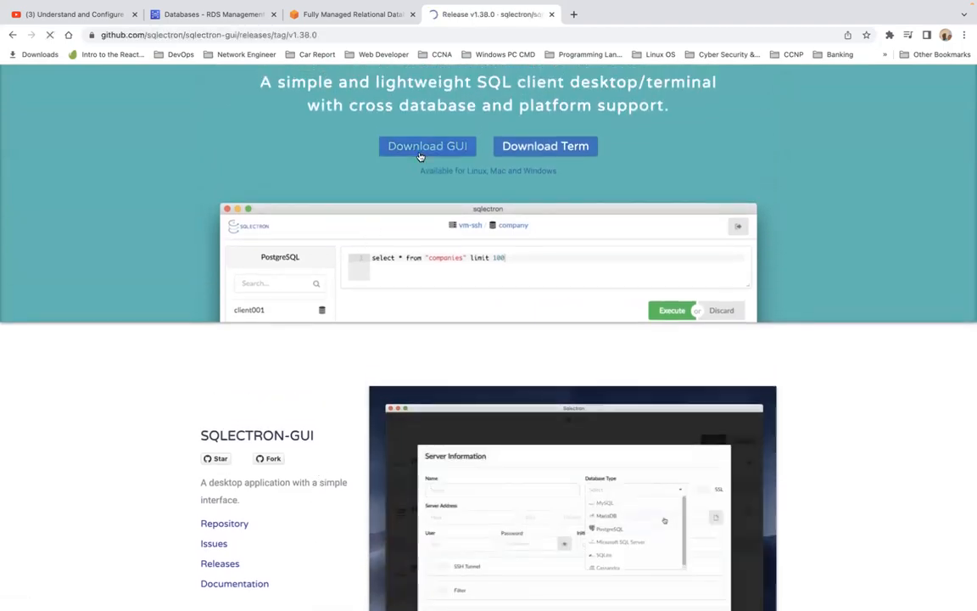
pyautogui.scroll(-7, 376, 355)
pyautogui.scroll(-4, 377, 358)
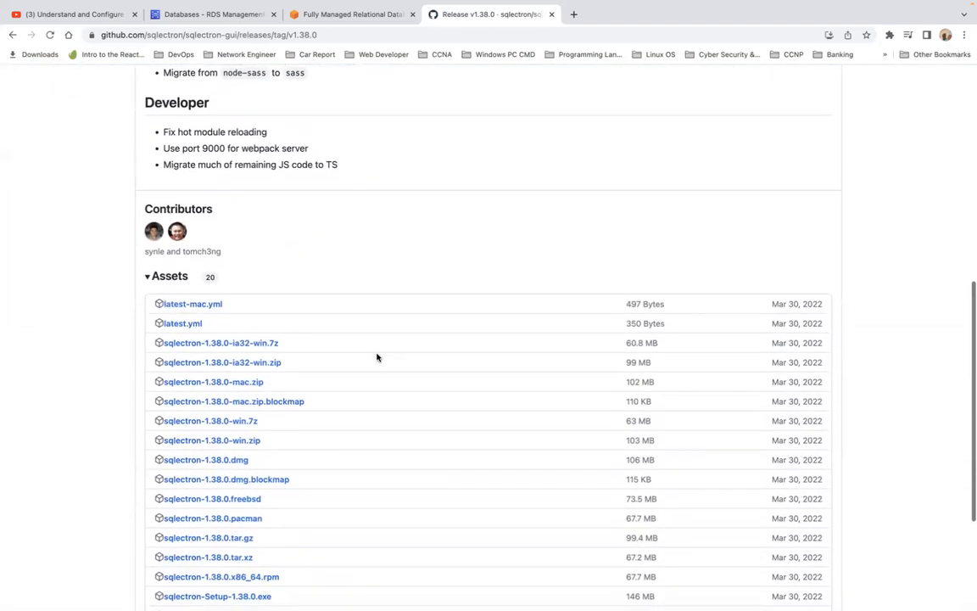
pyautogui.scroll(-1, 377, 358)
pyautogui.scroll(-3, 377, 357)
pyautogui.scroll(-2, 377, 357)
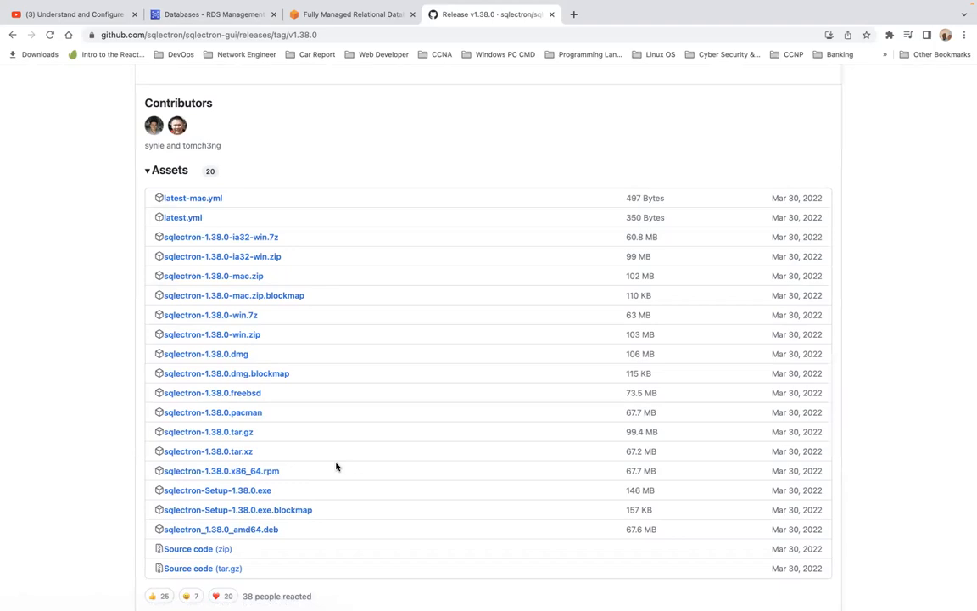
pyautogui.scroll(-1, 336, 467)
pyautogui.click(232, 347)
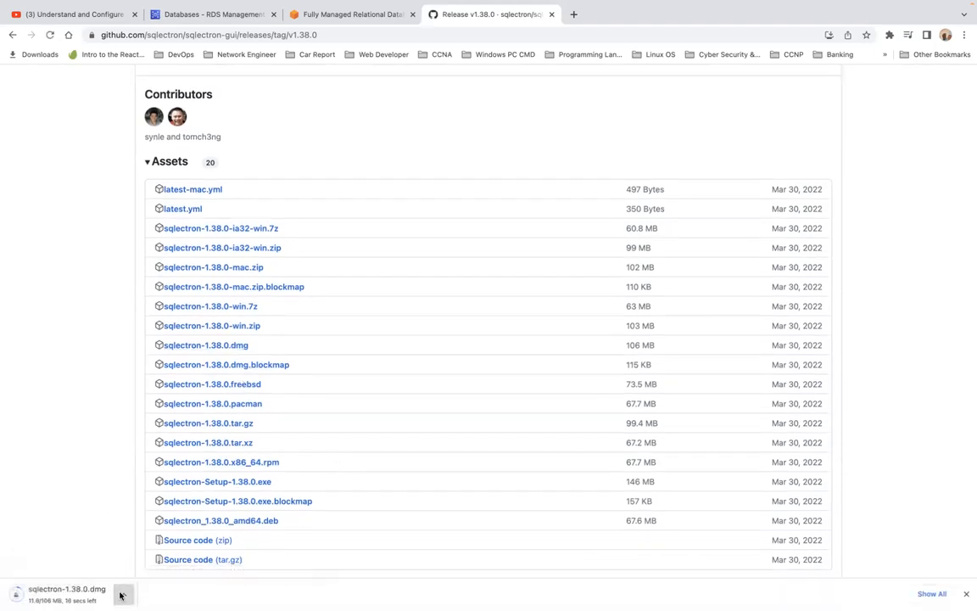
# Open the downloaded disk image and launch sqlectron.app from it, allowing the app from the Internet to open.
pyautogui.click(120, 595)
pyautogui.click(144, 536)
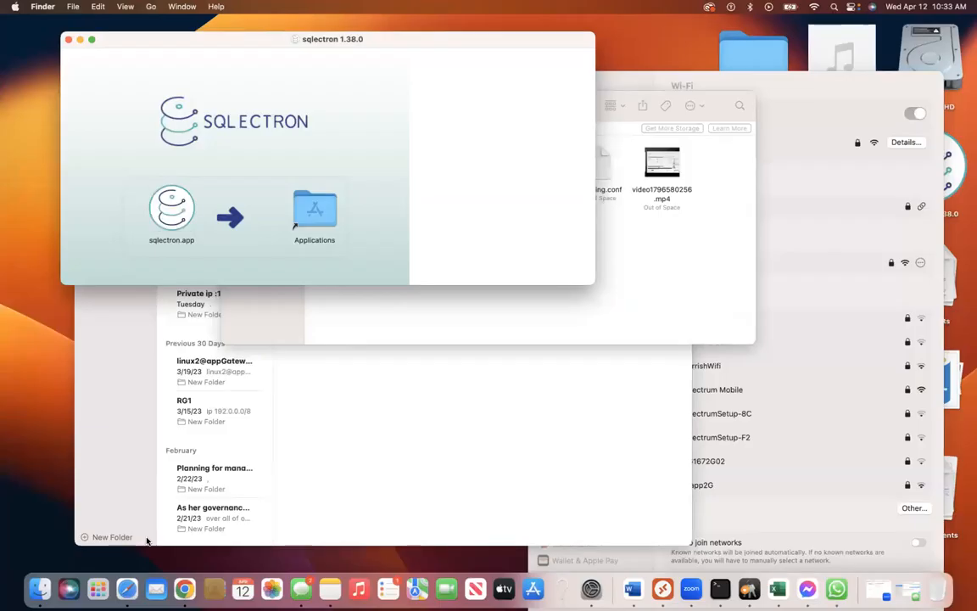
pyautogui.click(188, 223)
pyautogui.doubleClick(189, 222)
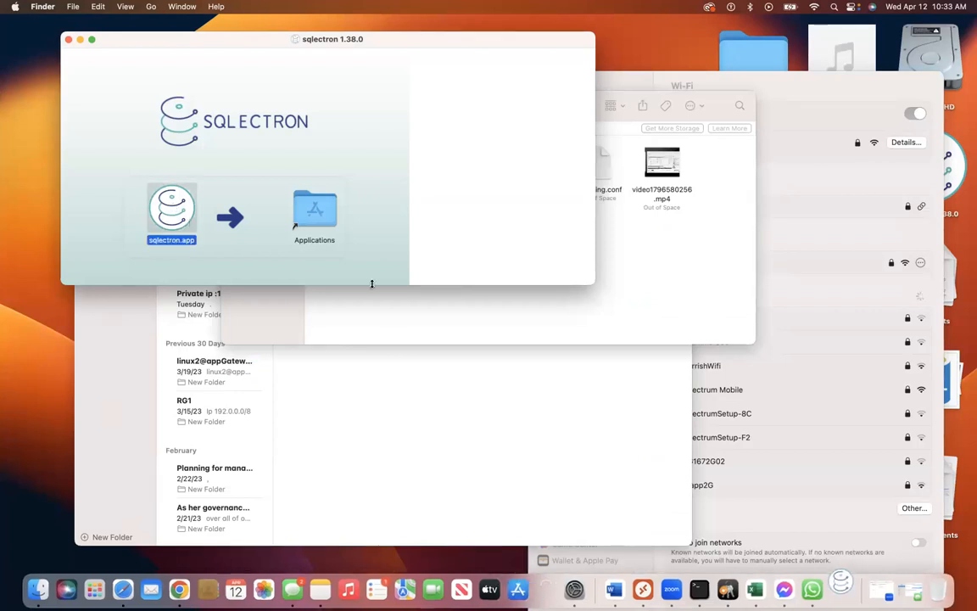
pyautogui.hotkey('ctrl', 'Right')
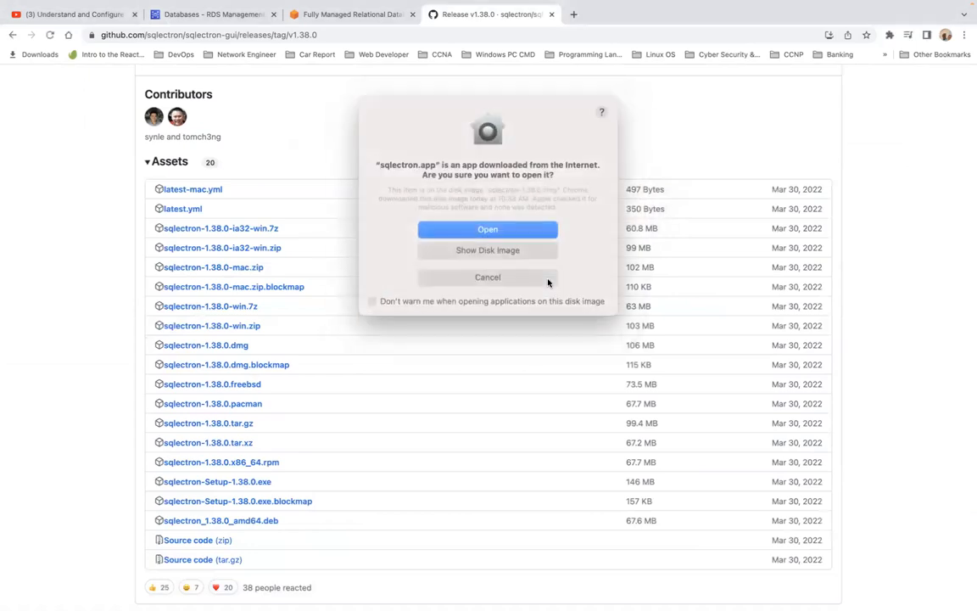
pyautogui.click(493, 227)
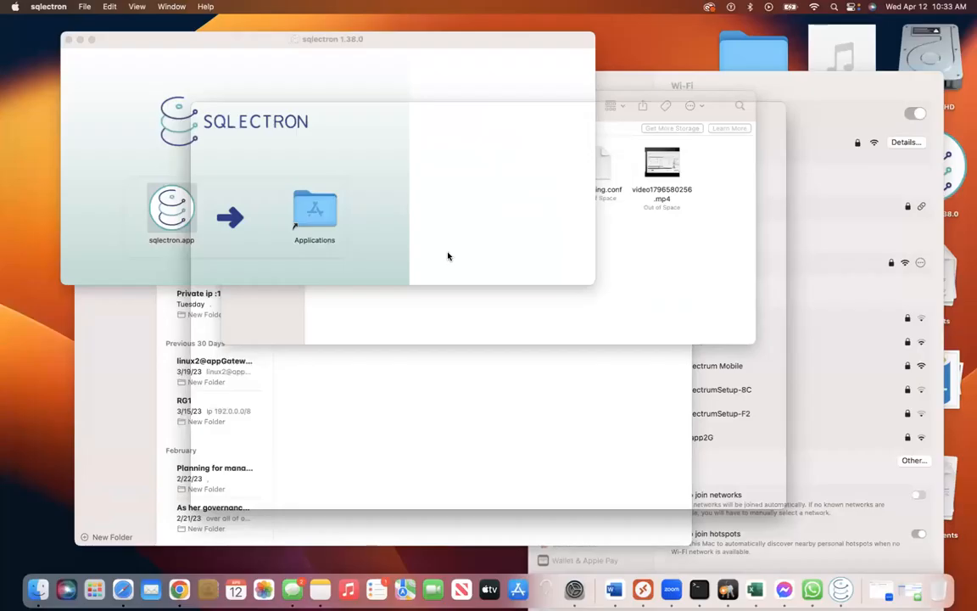
pyautogui.click(512, 218)
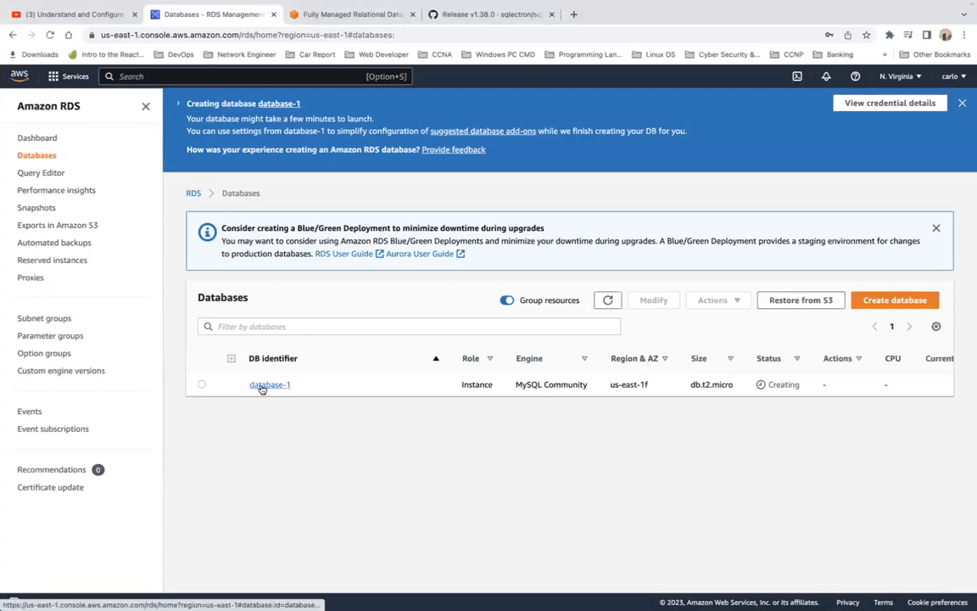
# Open the details of database-1 in the RDS console and examine its status, connectivity, security group rules and replication.
pyautogui.click(269, 387)
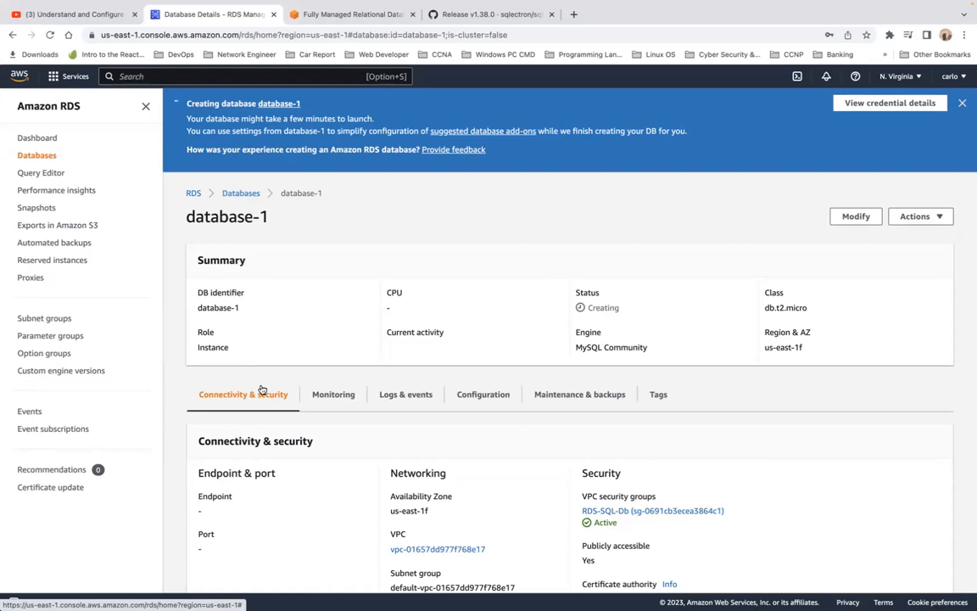
pyautogui.scroll(-1, 310, 393)
pyautogui.scroll(1, 310, 393)
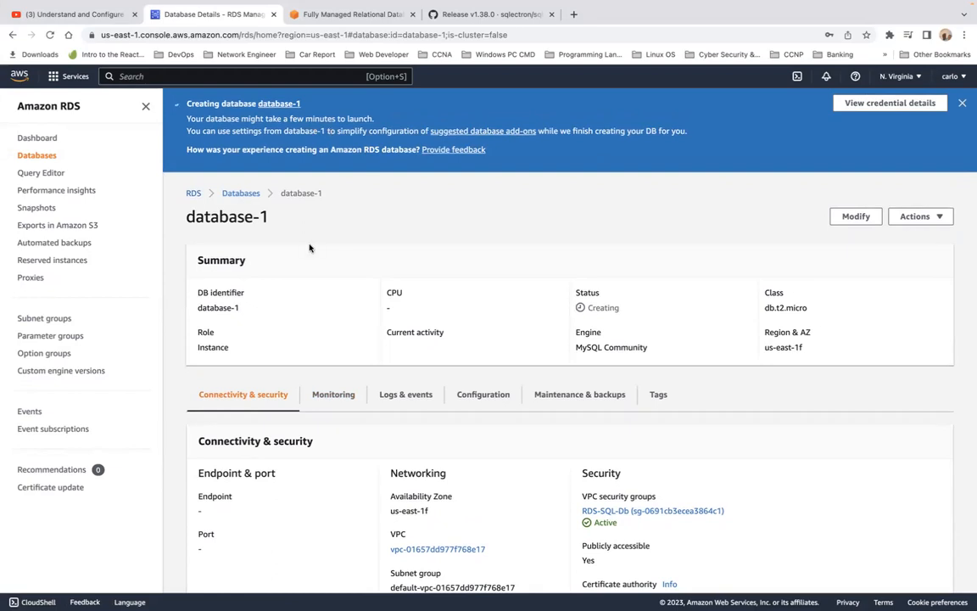
pyautogui.scroll(-5, 310, 248)
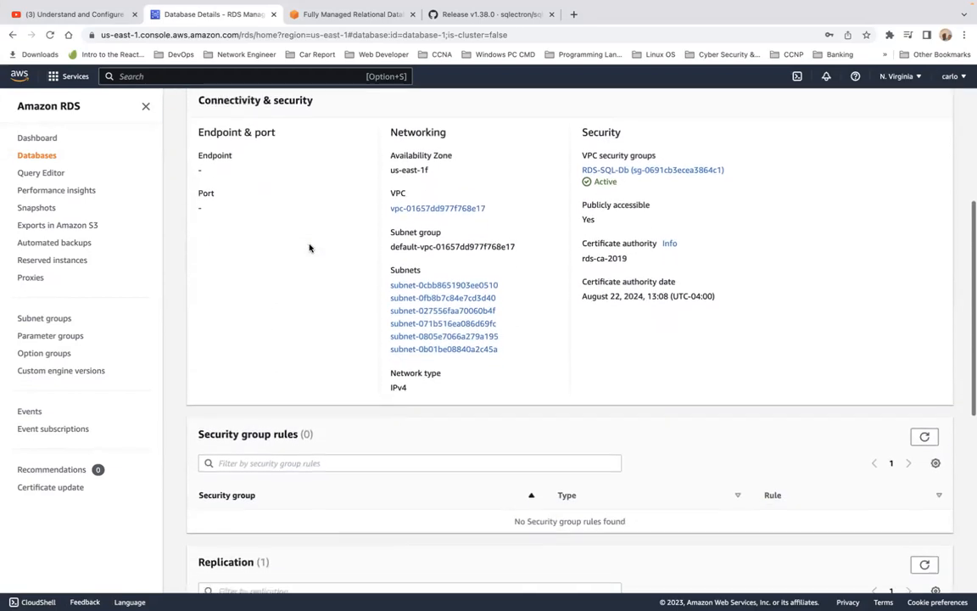
pyautogui.scroll(-3, 309, 248)
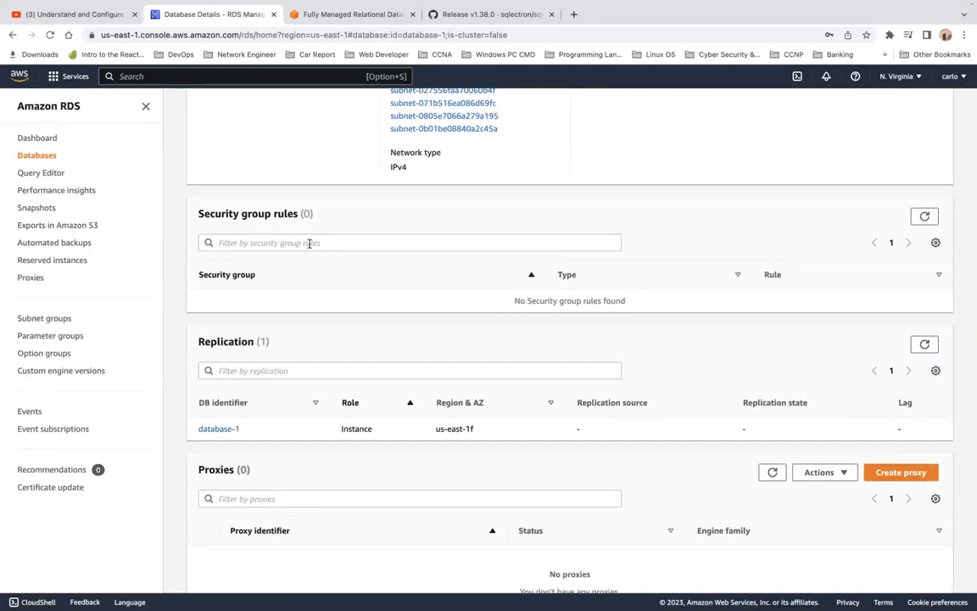
pyautogui.scroll(10, 309, 244)
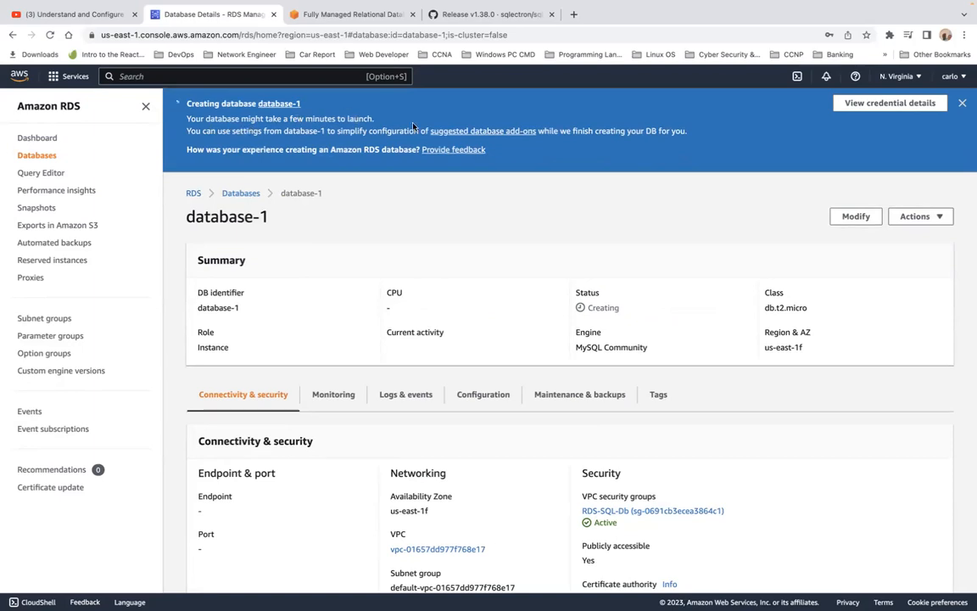
# Search Google in a new browser tab for "what is rds in aws".
pyautogui.click(574, 13)
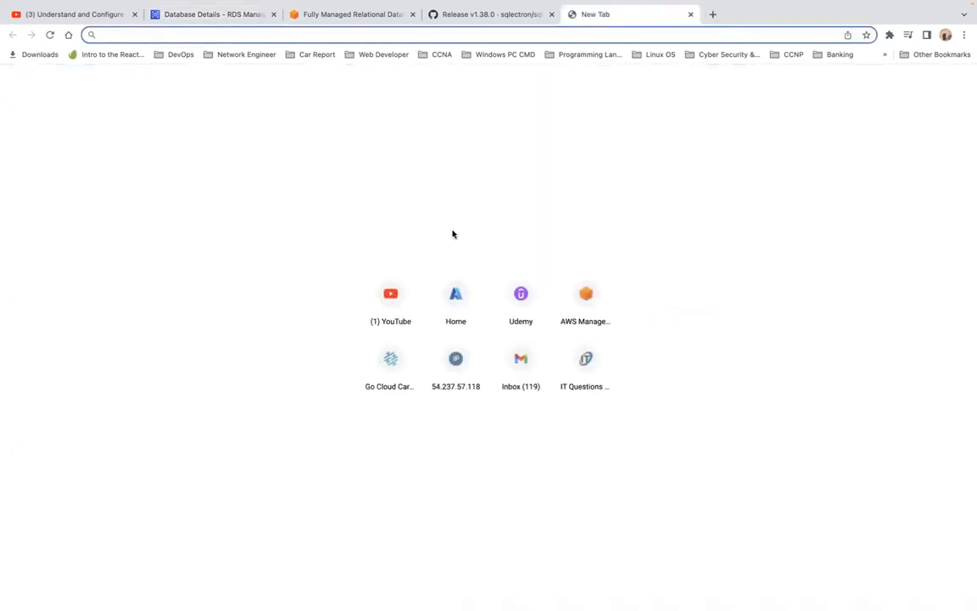
pyautogui.write('google.com')
pyautogui.press('Return')
pyautogui.write('what')
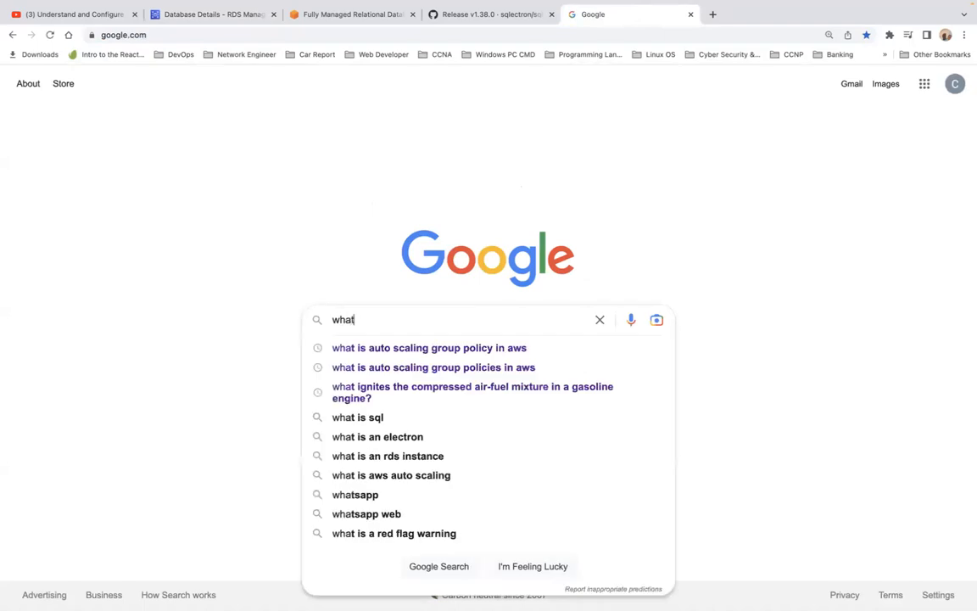
pyautogui.write(' is rds in')
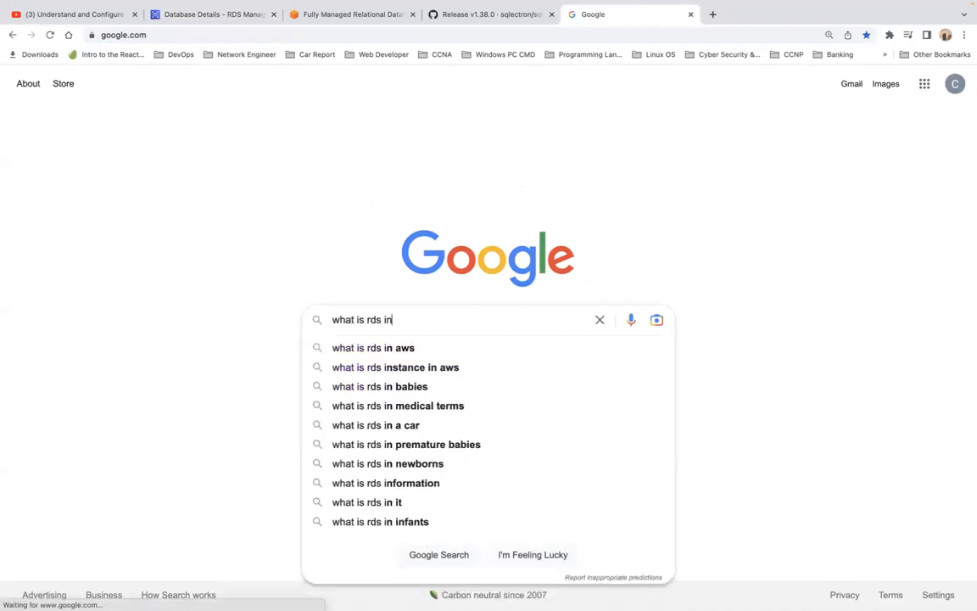
pyautogui.write(' aws')
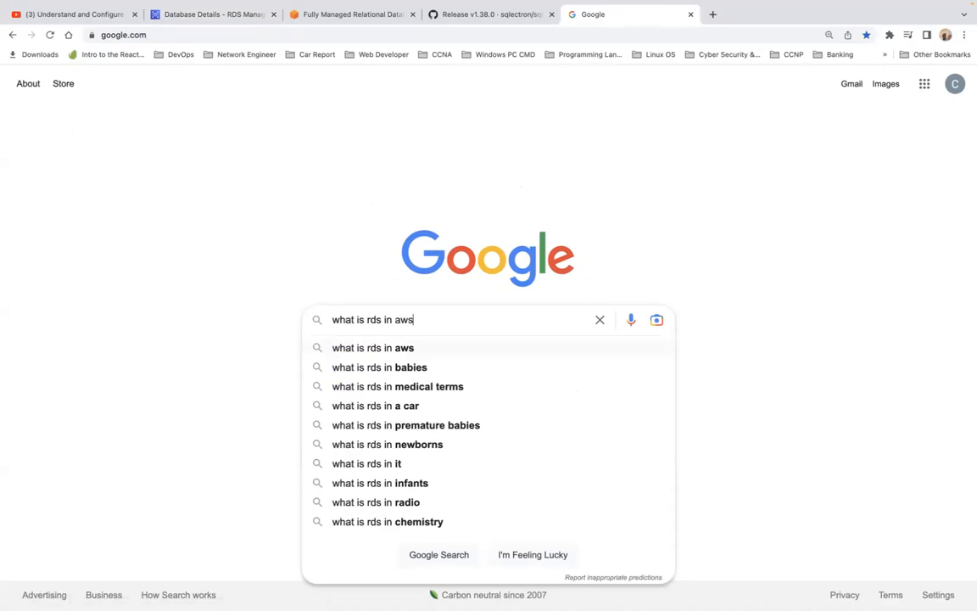
pyautogui.press('Return')
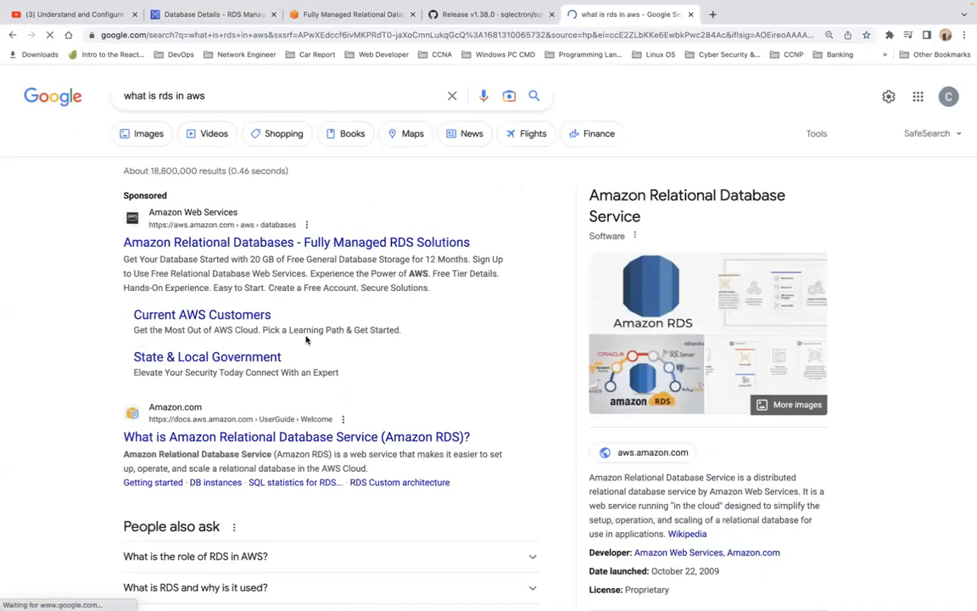
# Read the related-question answers on RDS's role, purpose, instances and use instead of EC2, and return to the database-1 details page.
pyautogui.scroll(-3, 392, 321)
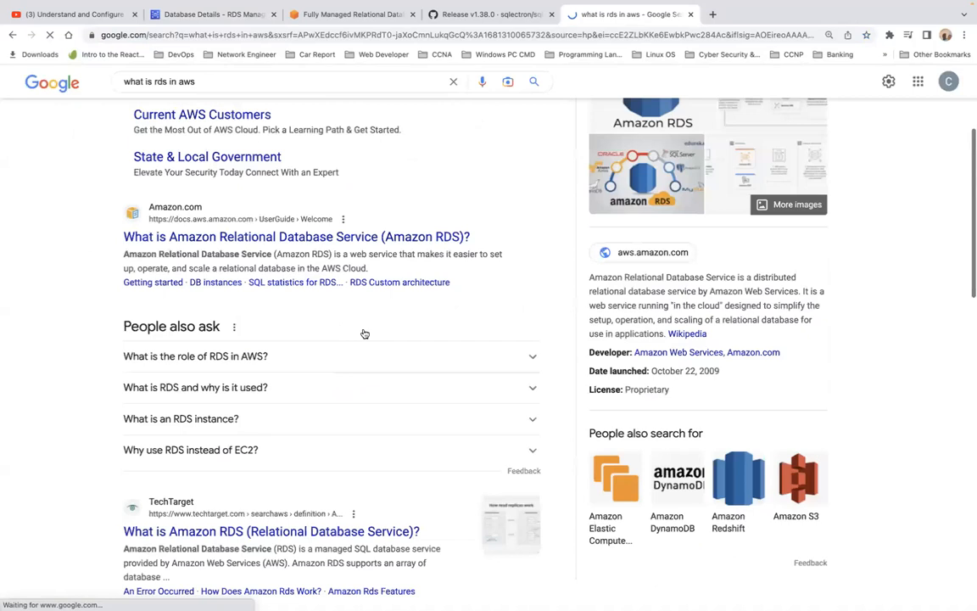
pyautogui.click(534, 344)
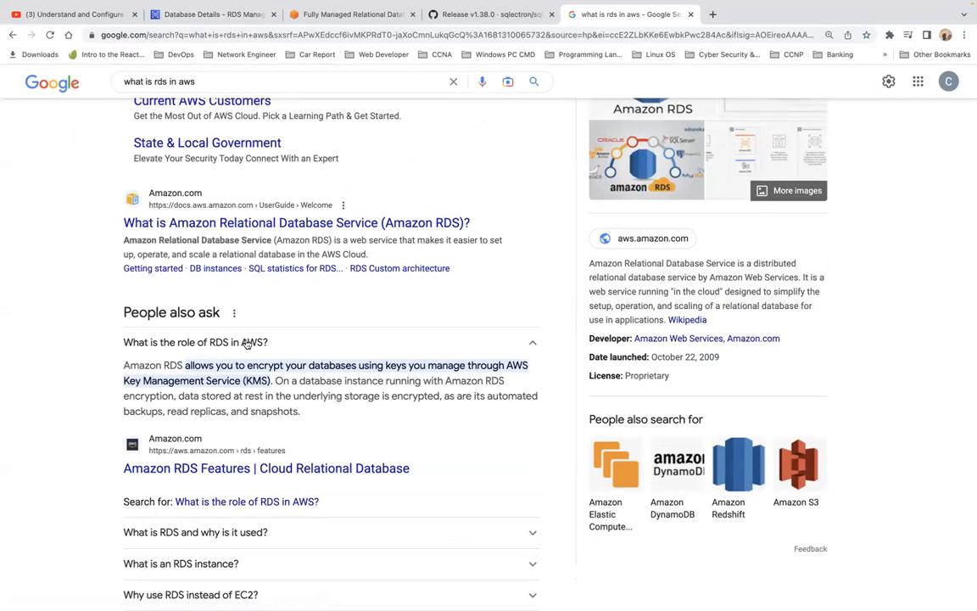
pyautogui.scroll(-3, 343, 429)
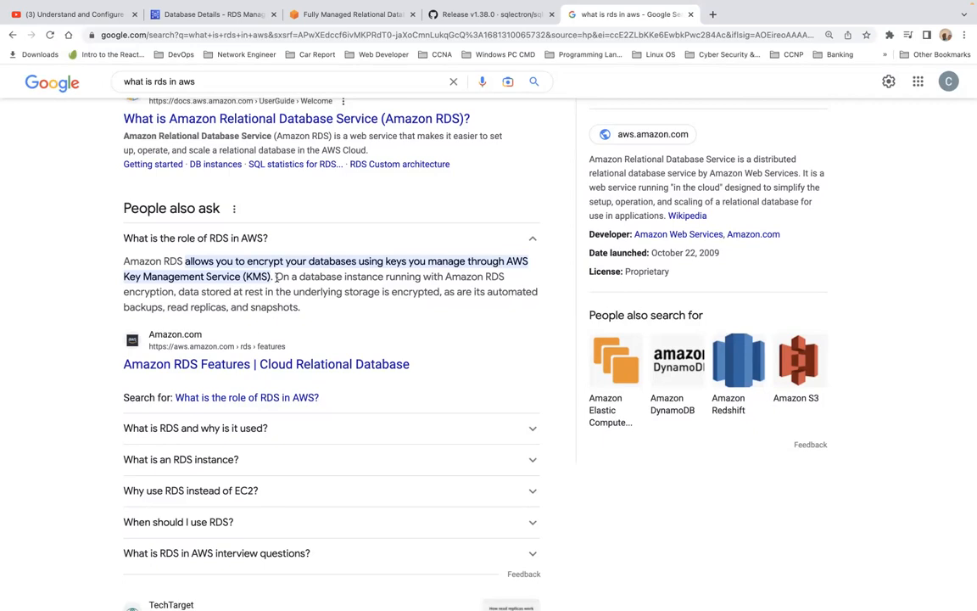
pyautogui.click(533, 428)
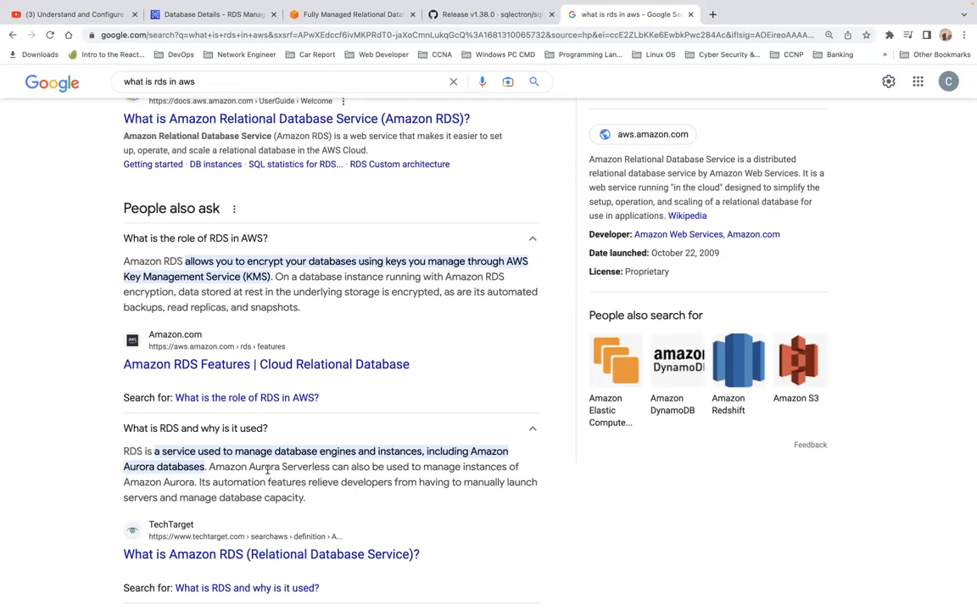
pyautogui.scroll(-5, 267, 469)
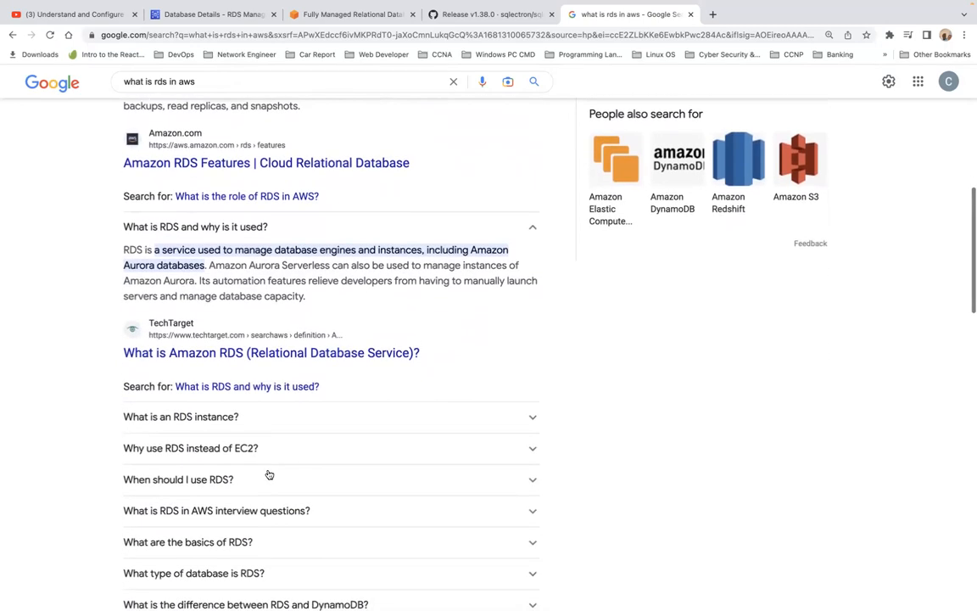
pyautogui.click(535, 418)
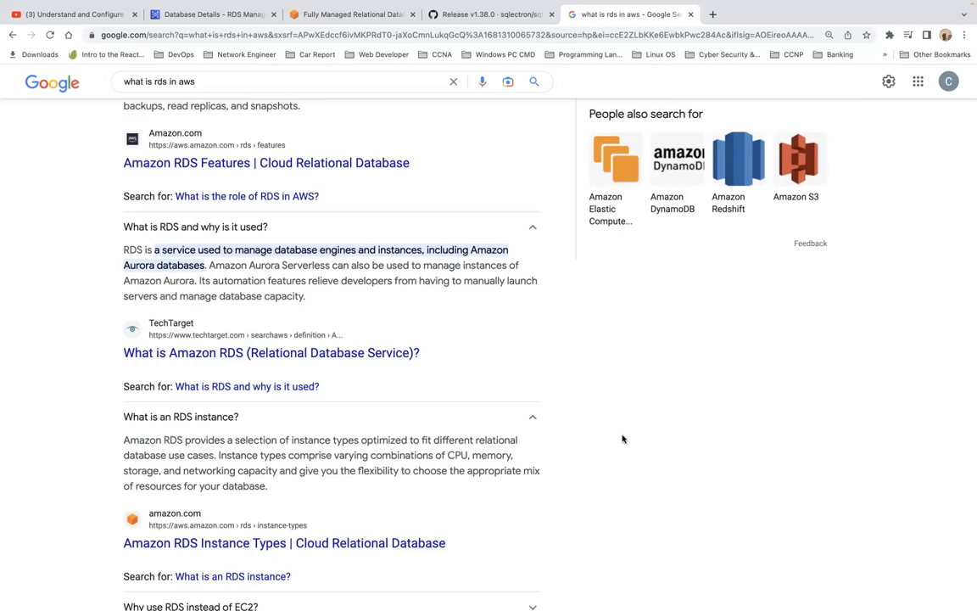
pyautogui.scroll(-3, 623, 439)
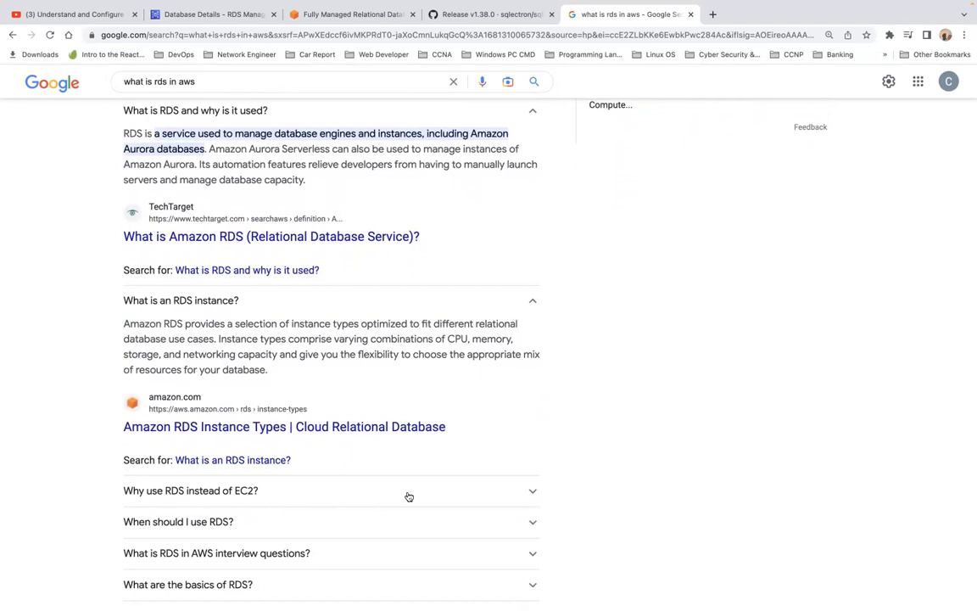
pyautogui.click(534, 494)
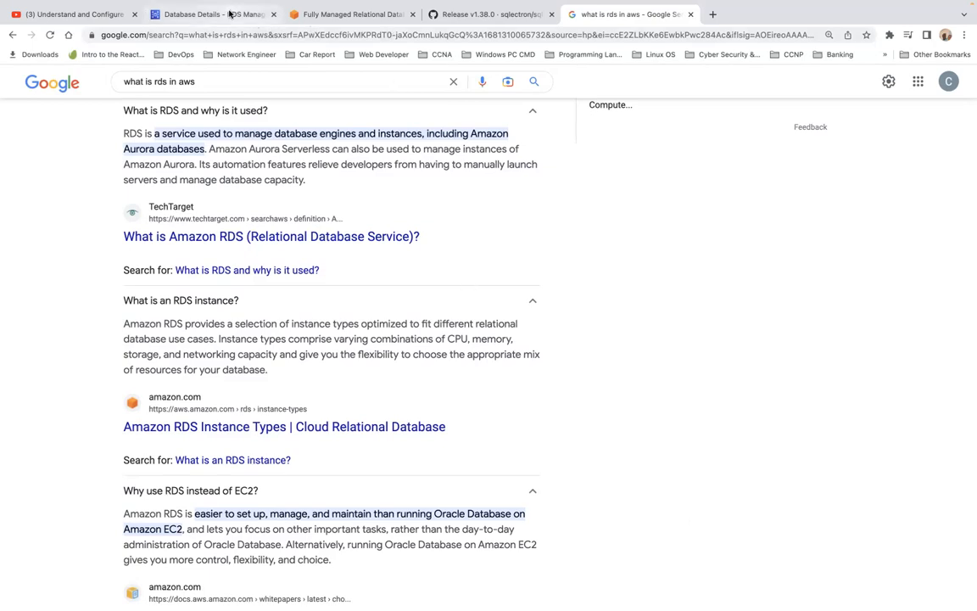
pyautogui.click(229, 12)
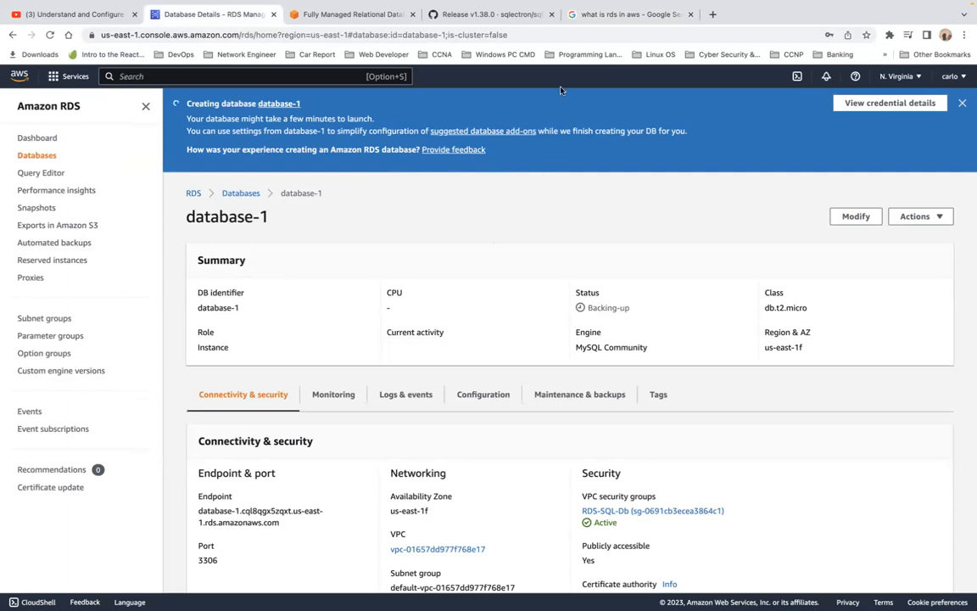
# Examine database-1's connectivity details, security group rules, replication, proxies and connected compute resources.
pyautogui.scroll(-5, 531, 388)
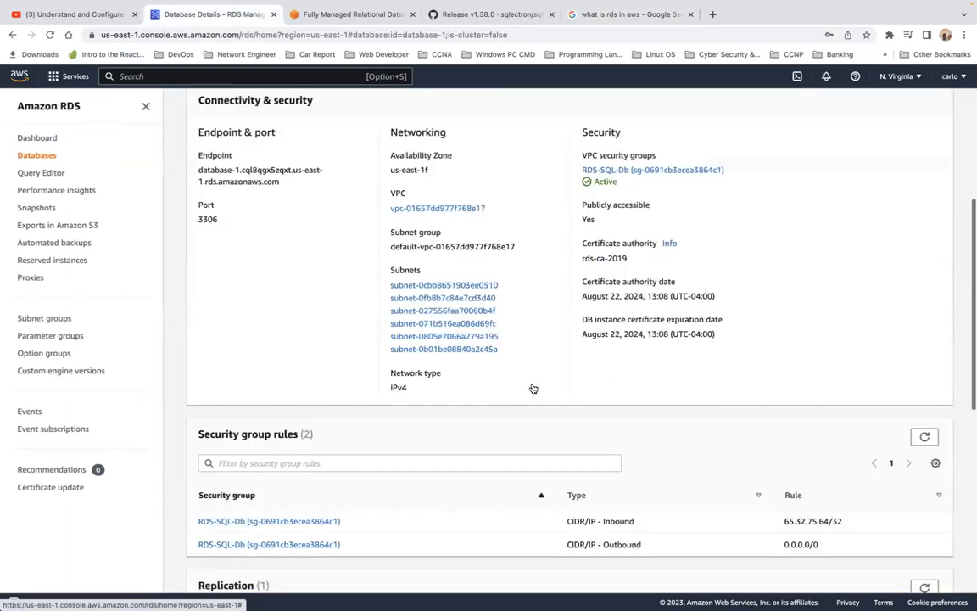
pyautogui.scroll(10, 533, 389)
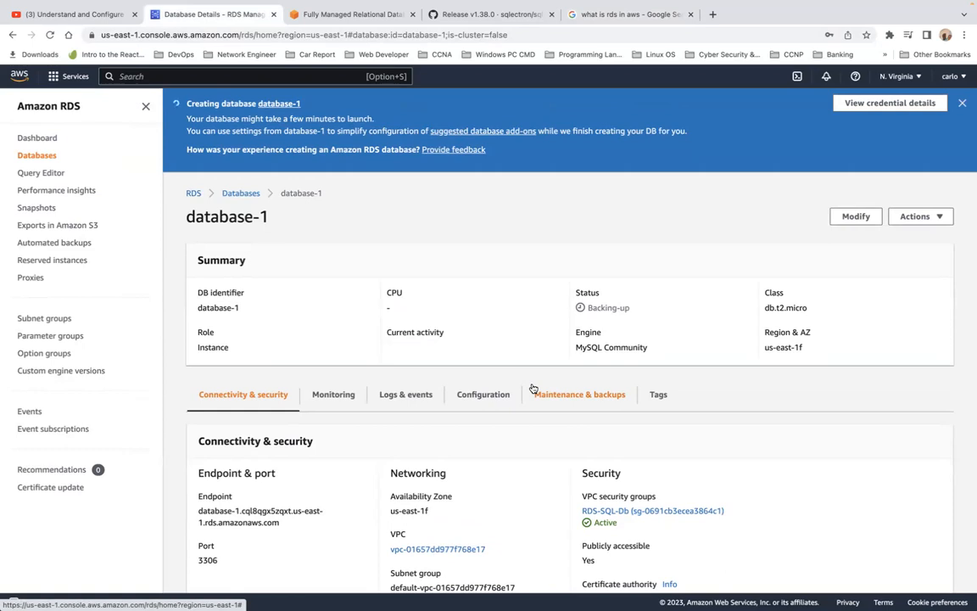
pyautogui.scroll(-5, 532, 388)
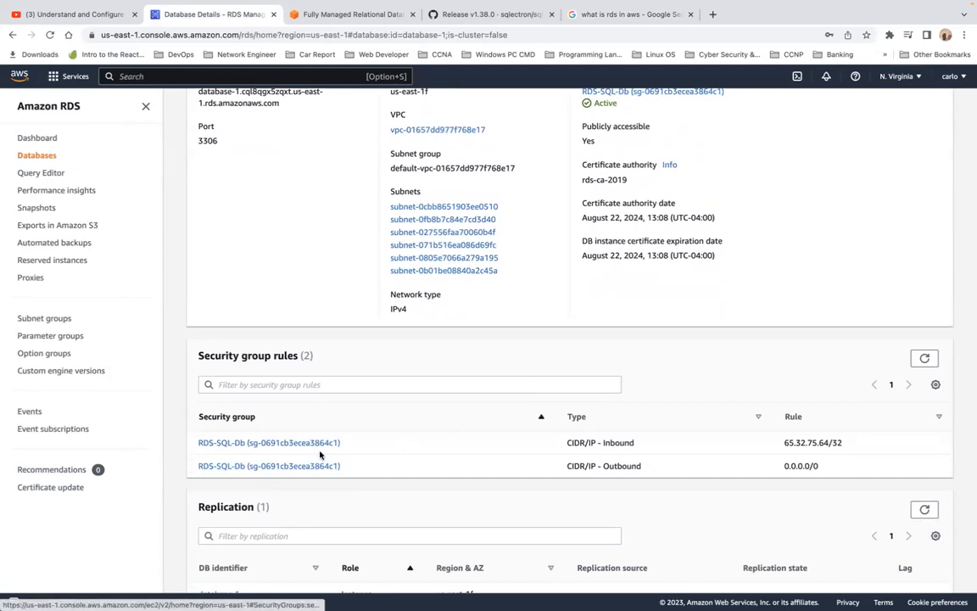
pyautogui.scroll(-5, 380, 473)
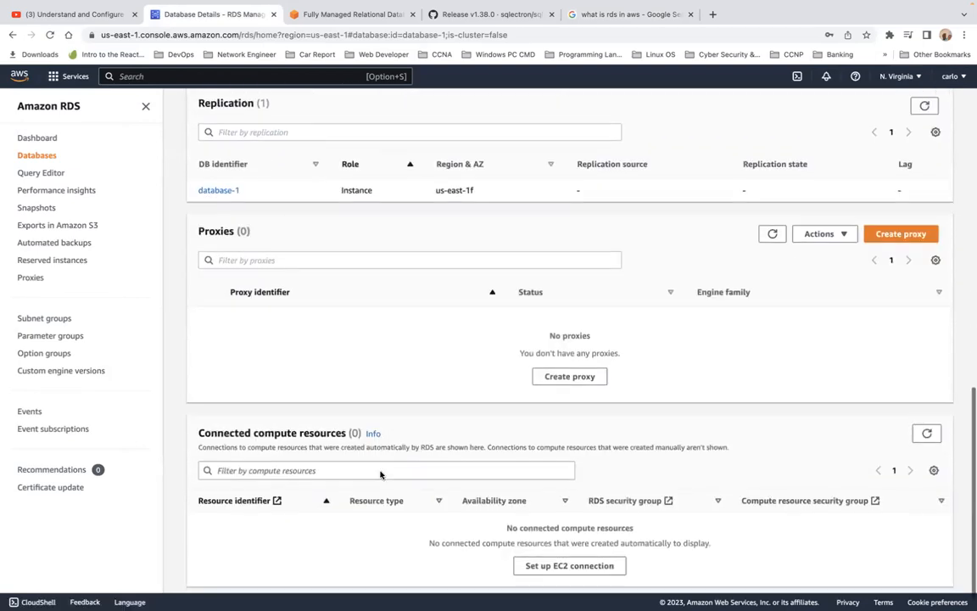
pyautogui.scroll(10, 380, 473)
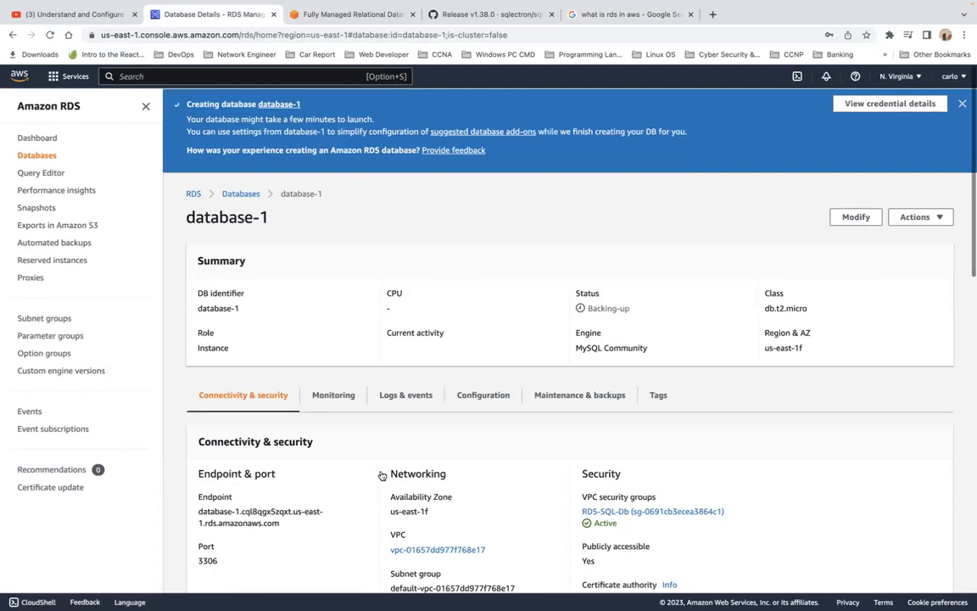
# View the master username and password of database-1, close the credentials, and recheck the database's summary and status.
pyautogui.click(894, 107)
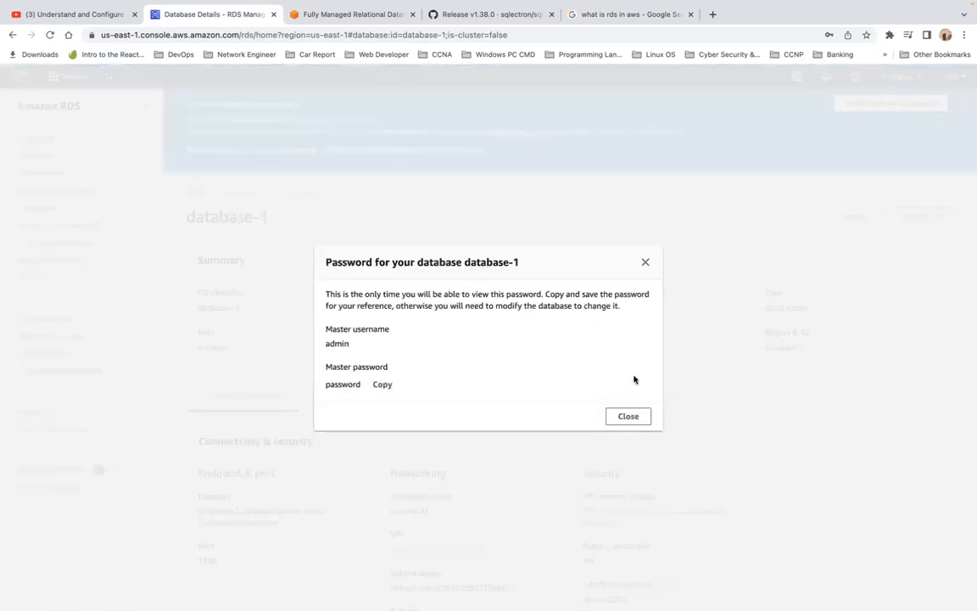
pyautogui.click(646, 264)
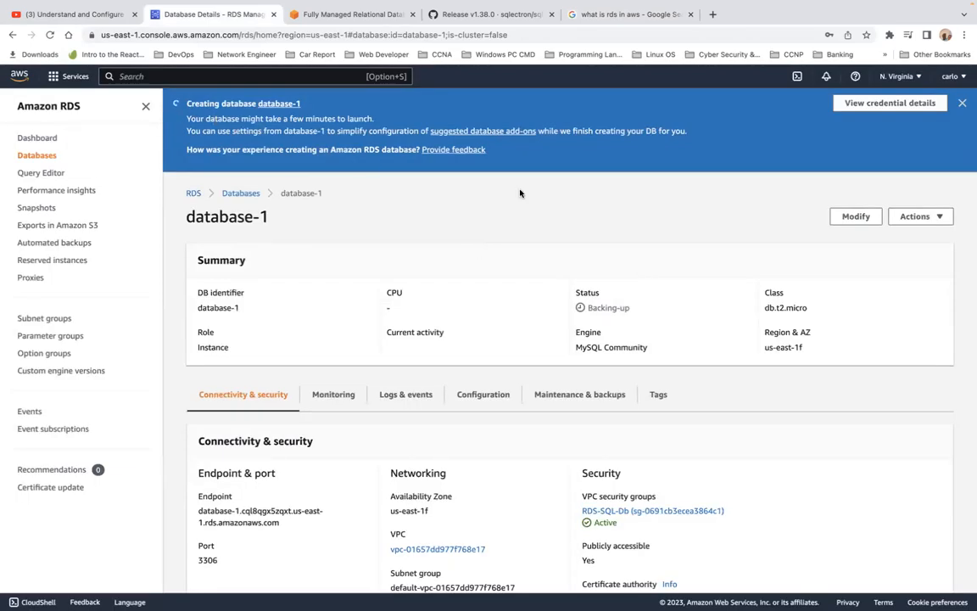
pyautogui.scroll(-4, 520, 194)
pyautogui.scroll(4, 520, 193)
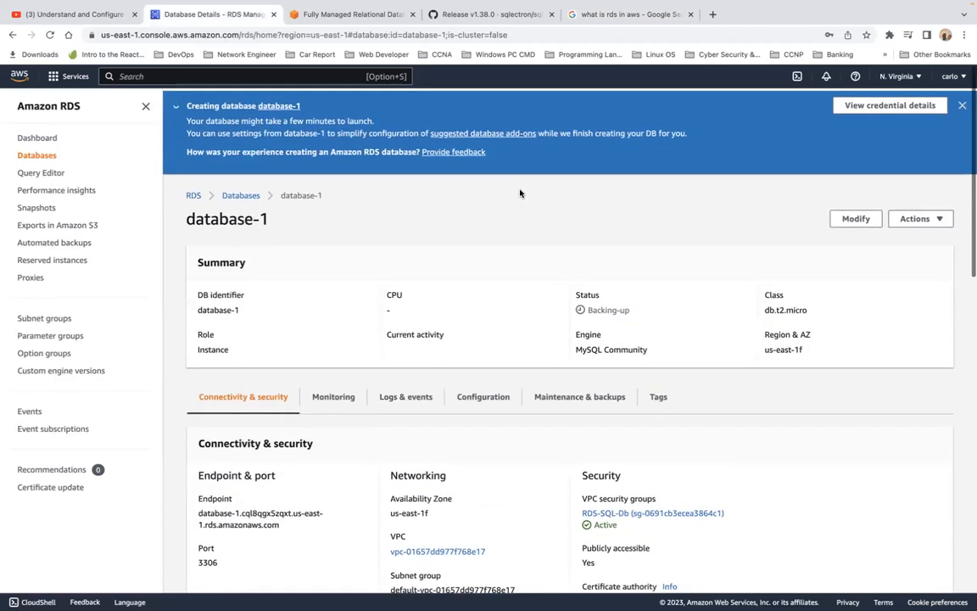